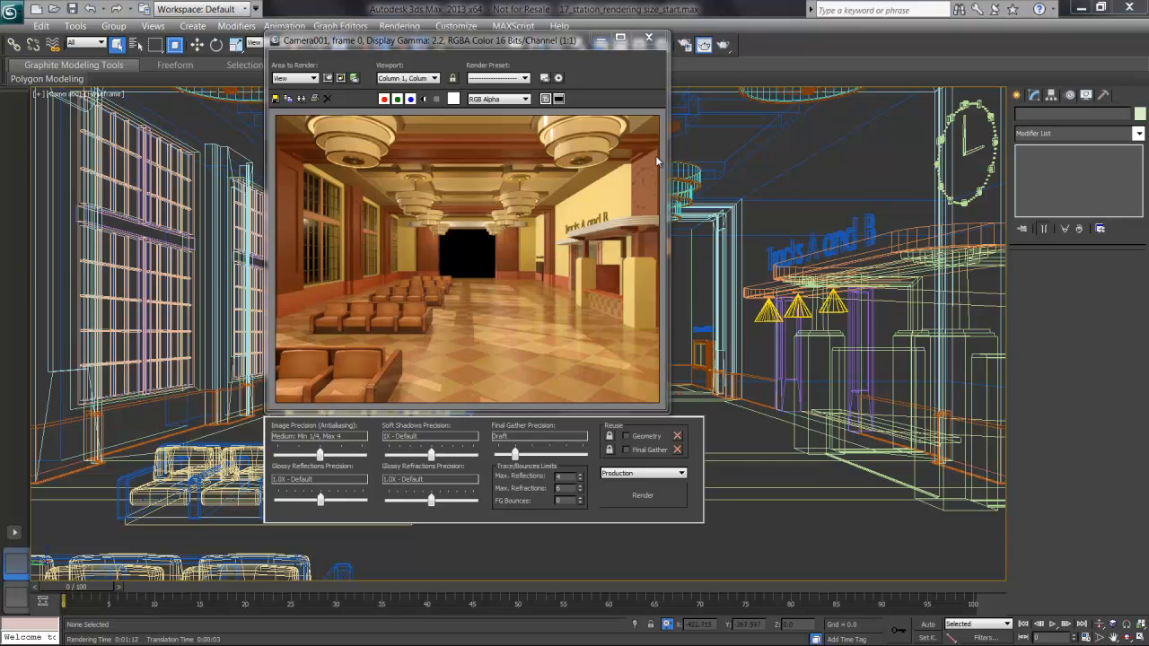
- Select the Sun light from the scene list and set its object shadow density to 1.1
{"action": "key", "text": "h"}
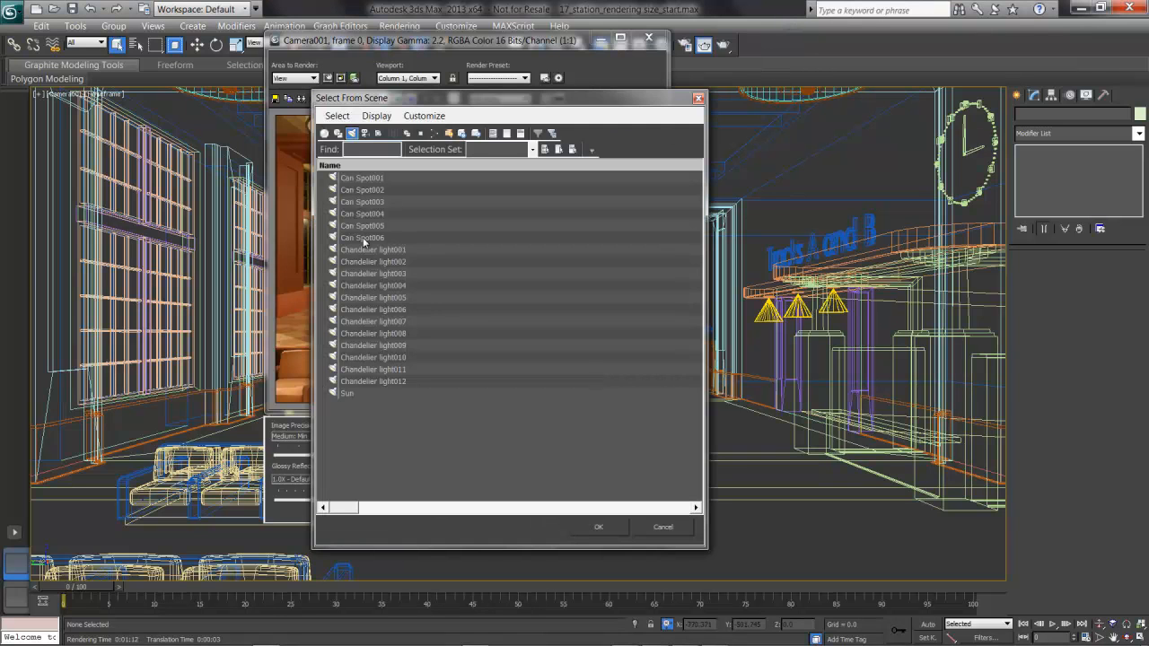
{"action": "left_click", "coordinate": [348, 394]}
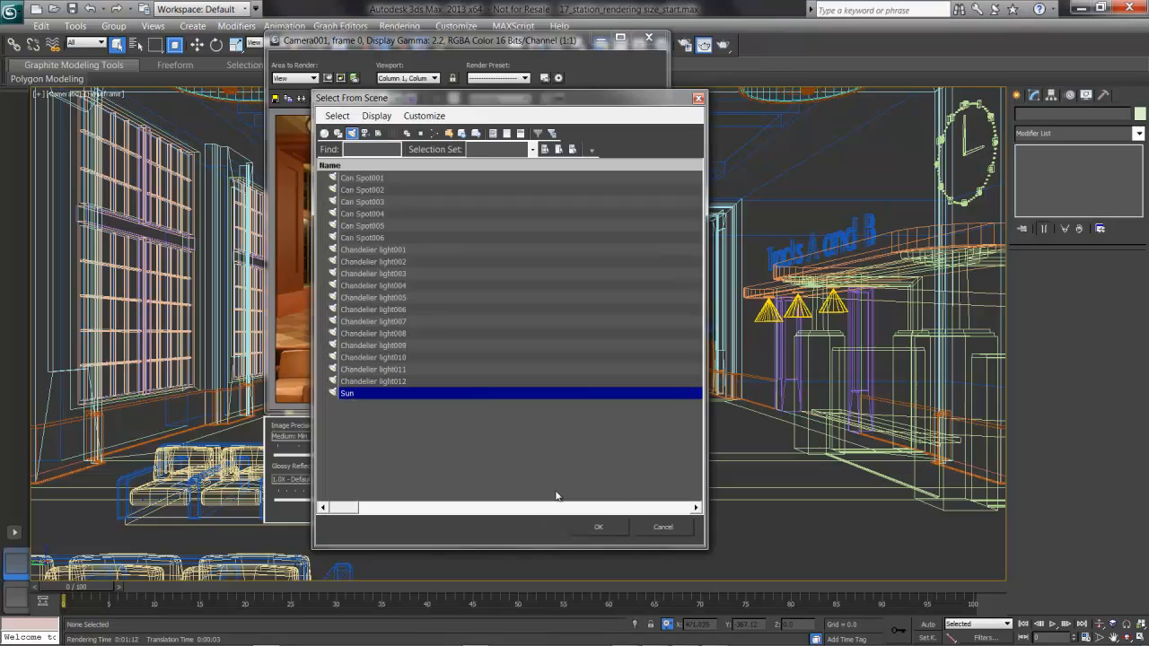
{"action": "left_click", "coordinate": [599, 527]}
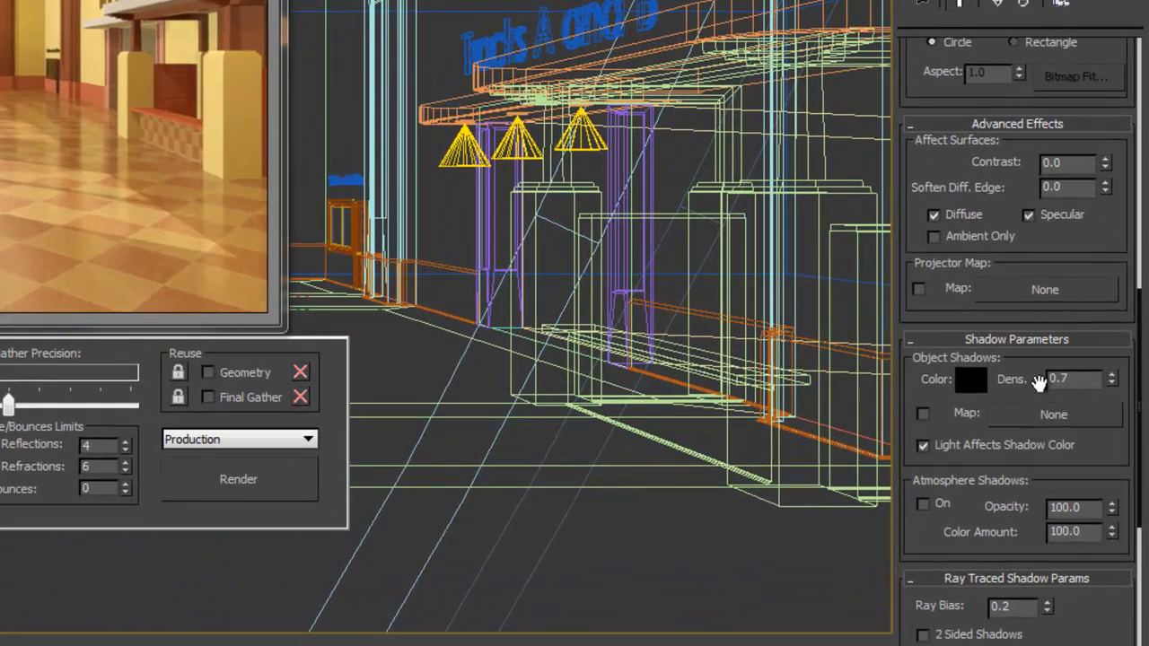
{"action": "double_click", "coordinate": [1077, 381]}
{"action": "type", "text": "1.1"}
{"action": "key", "text": "Return"}
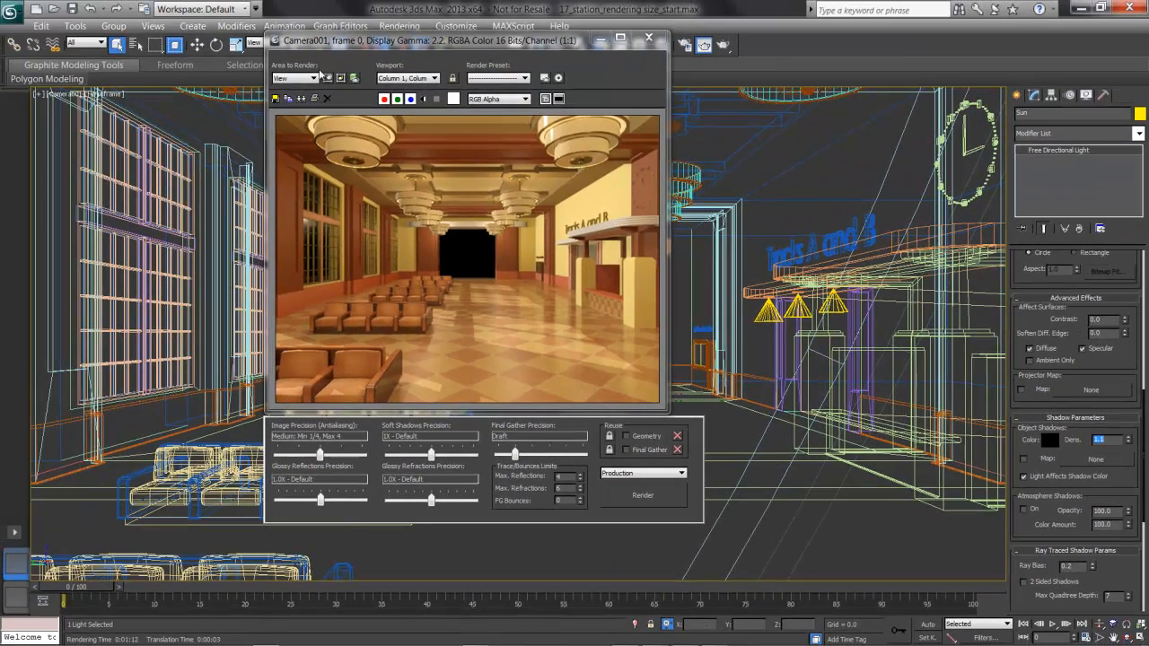
- Set the area to render to Region, move the region over the Tracks A and B sign and clock, render it, and close the rendered frame
{"action": "left_click", "coordinate": [308, 78]}
{"action": "left_click", "coordinate": [296, 109]}
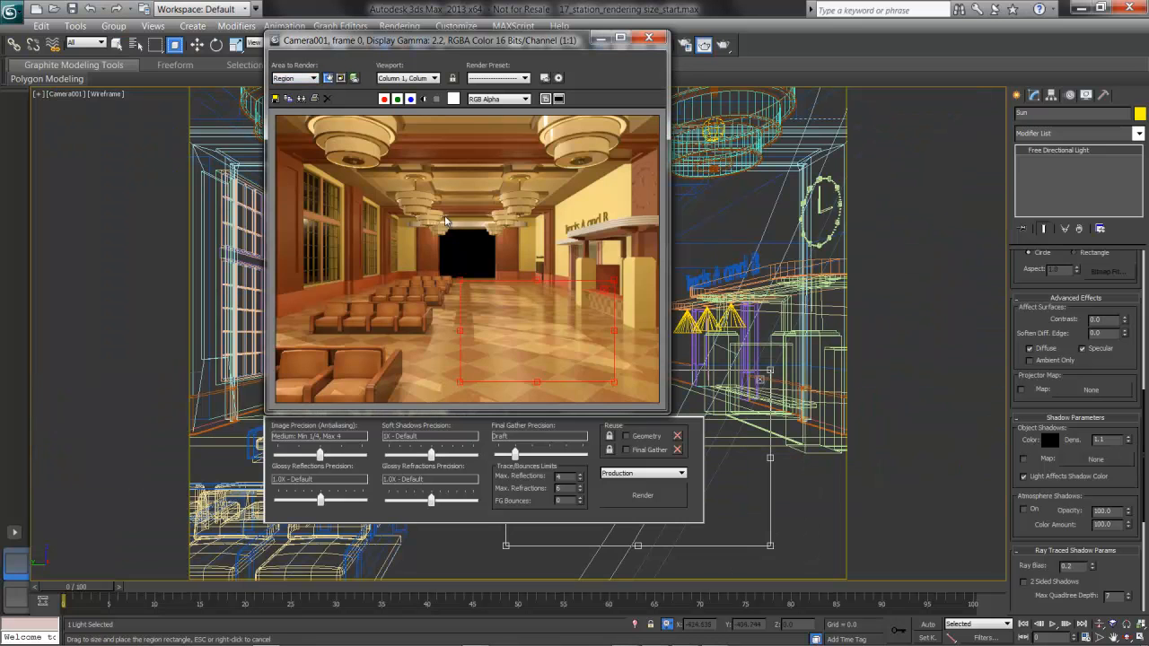
{"action": "left_click_drag", "start_coordinate": [513, 292], "coordinate": [557, 169]}
{"action": "left_click", "coordinate": [655, 503]}
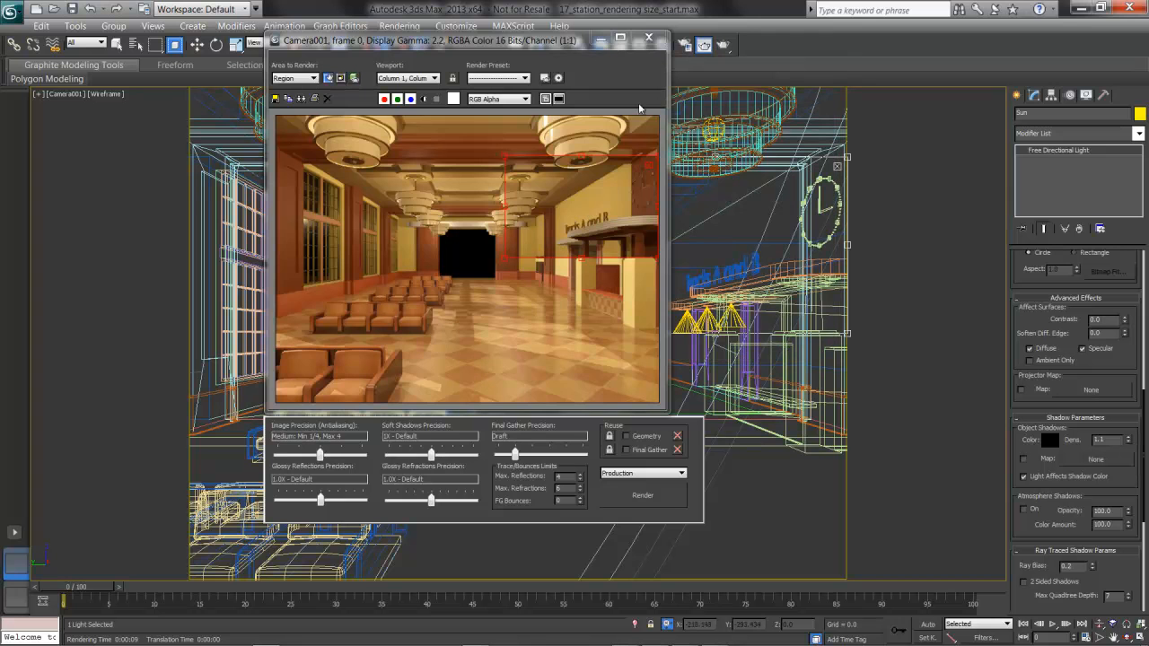
{"action": "left_click", "coordinate": [648, 38]}
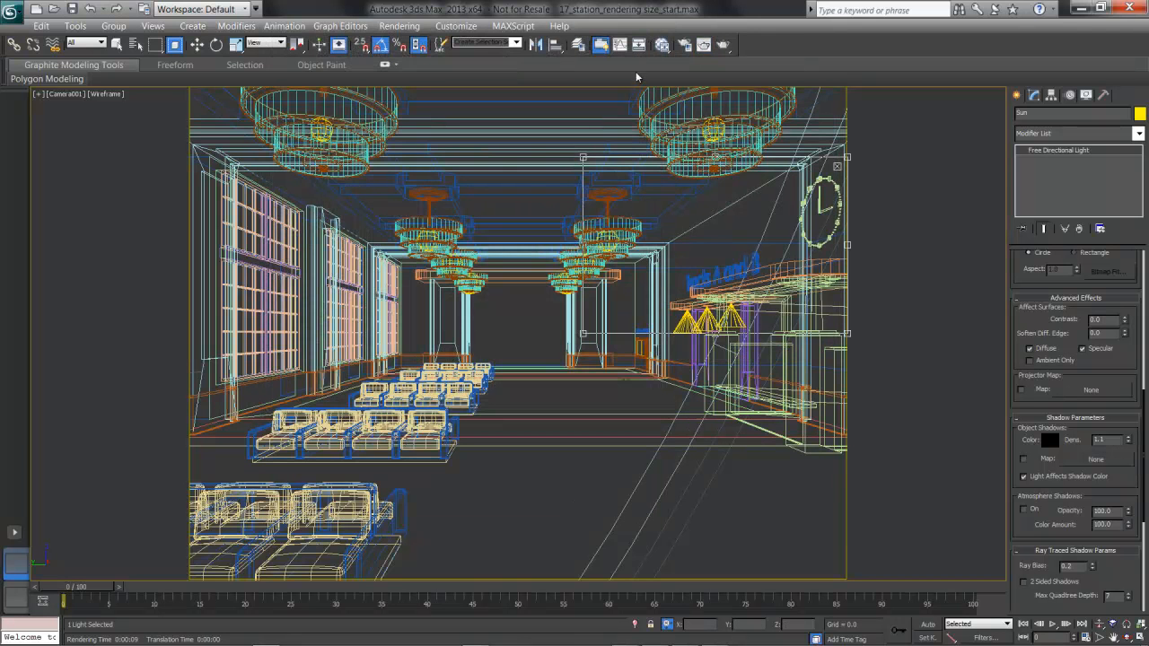
- In the common render settings, set the output size to HDTV (video) at 1280x720
{"action": "left_click", "coordinate": [681, 51]}
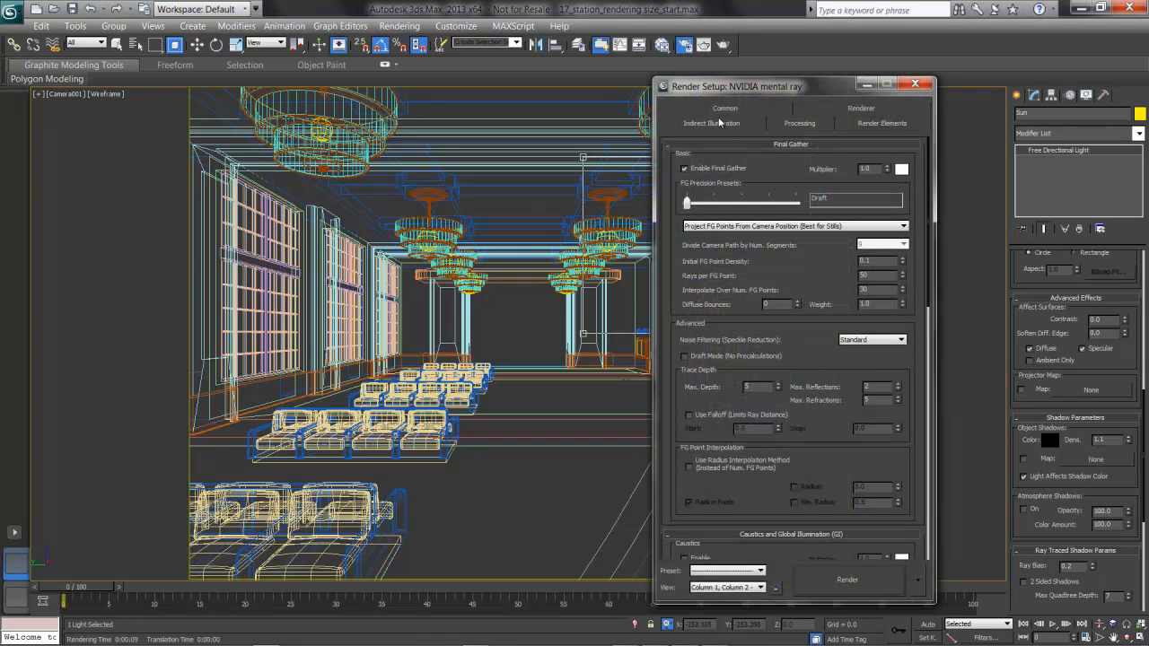
{"action": "left_click", "coordinate": [724, 111]}
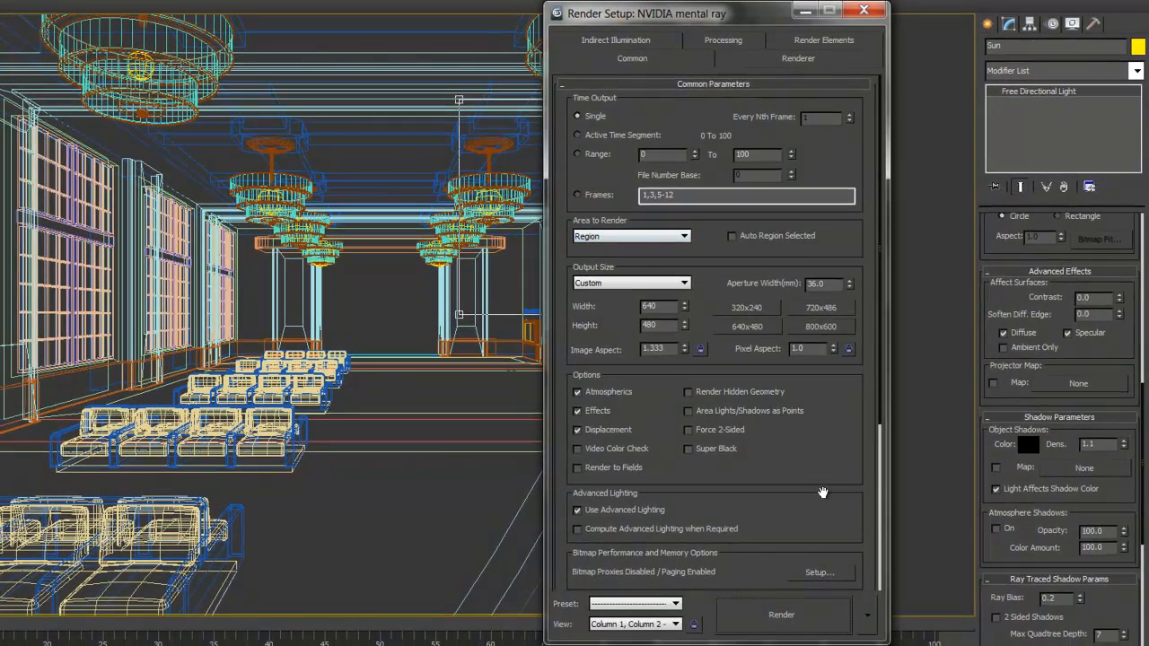
{"action": "left_click_drag", "start_coordinate": [822, 493], "coordinate": [822, 222]}
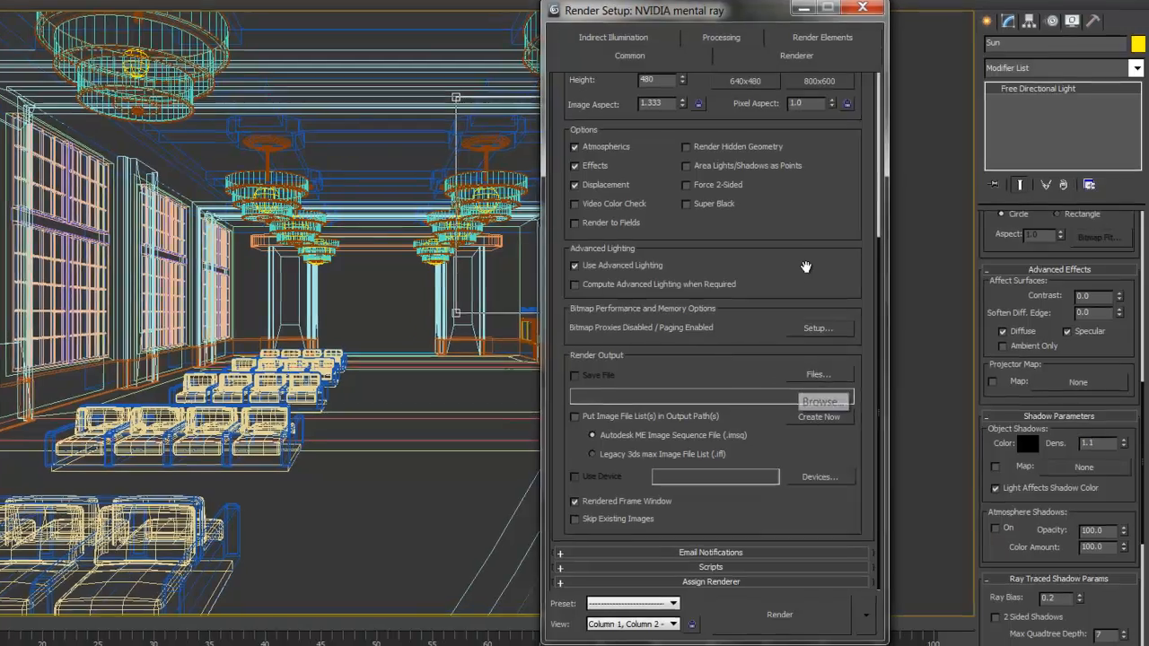
{"action": "left_click_drag", "start_coordinate": [808, 270], "coordinate": [819, 452]}
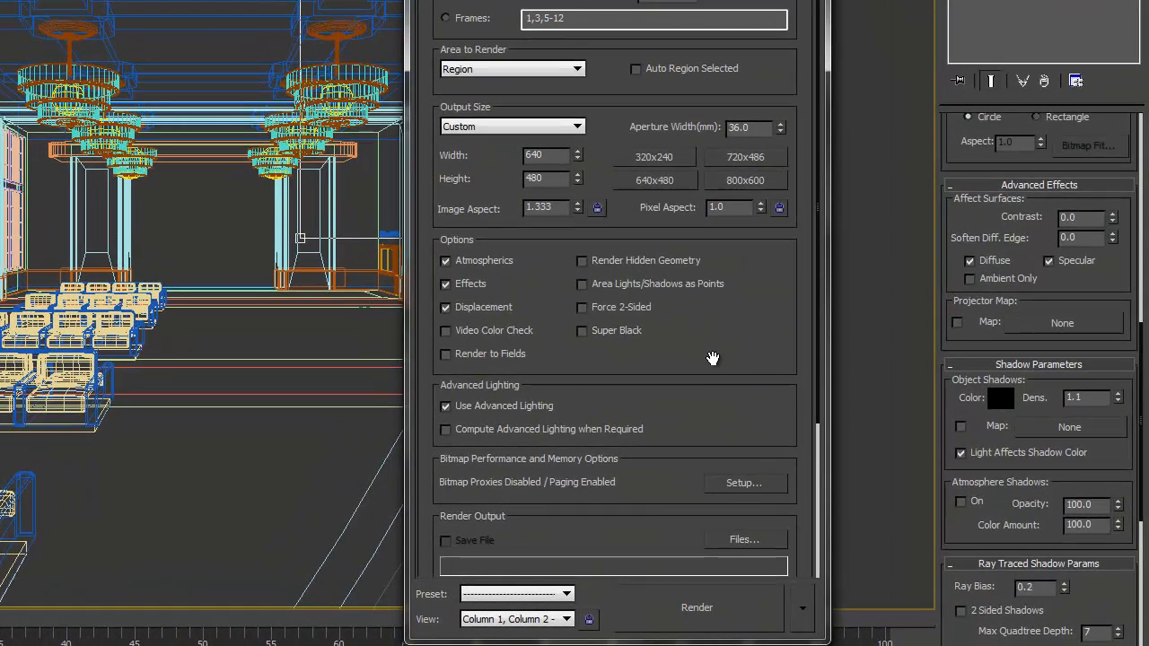
{"action": "left_click", "coordinate": [575, 128]}
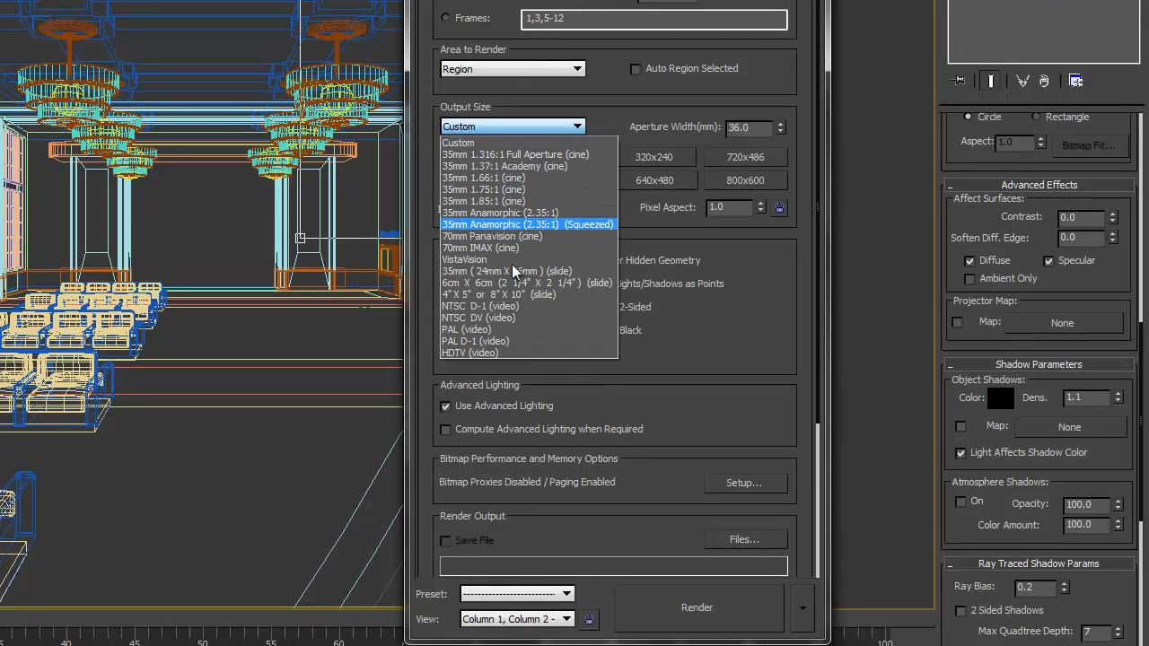
{"action": "left_click", "coordinate": [478, 353]}
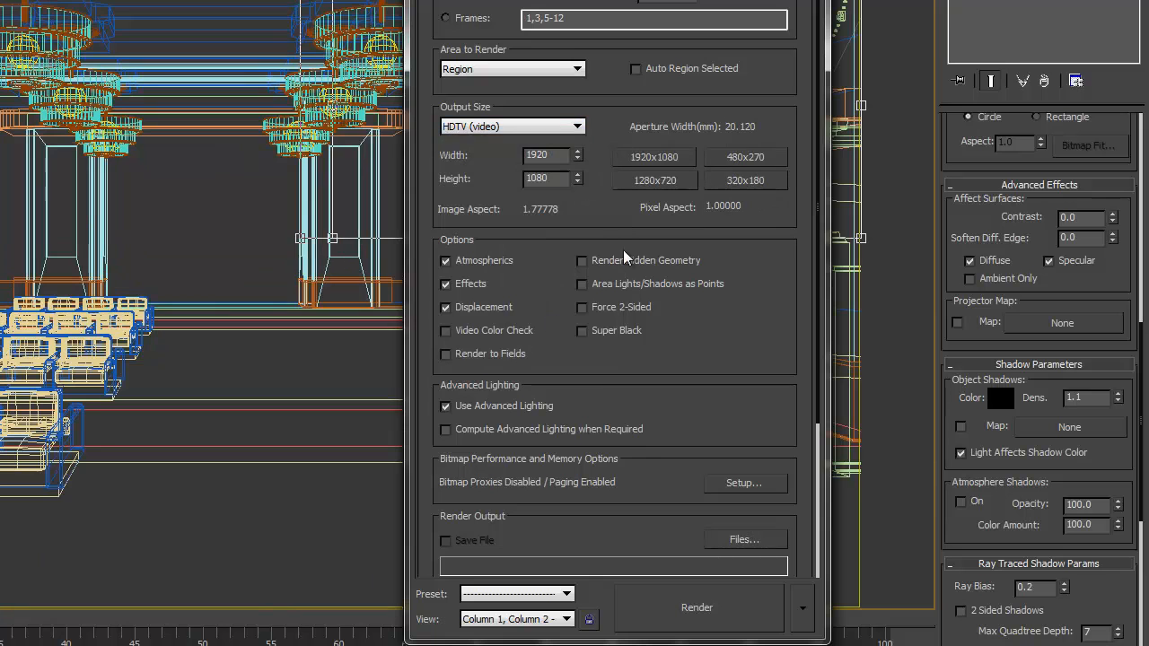
{"action": "left_click", "coordinate": [643, 185]}
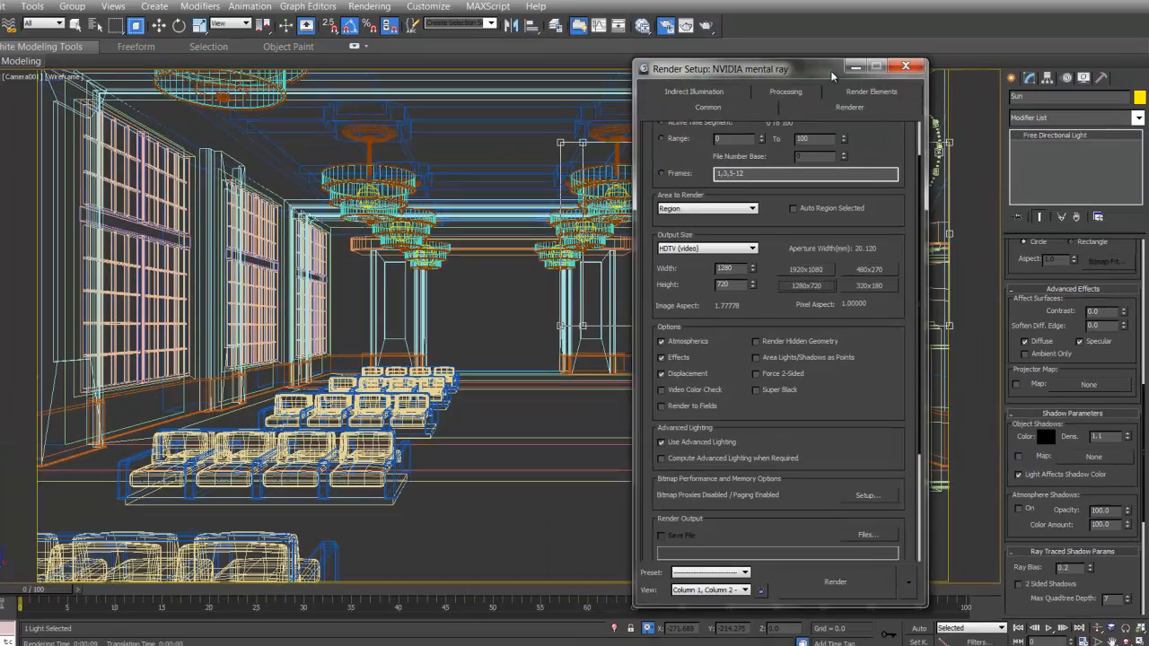
- Toggle the safe frame in the camera viewport to compare the view's framing with the new output proportions
{"action": "left_click_drag", "start_coordinate": [828, 85], "coordinate": [806, 506]}
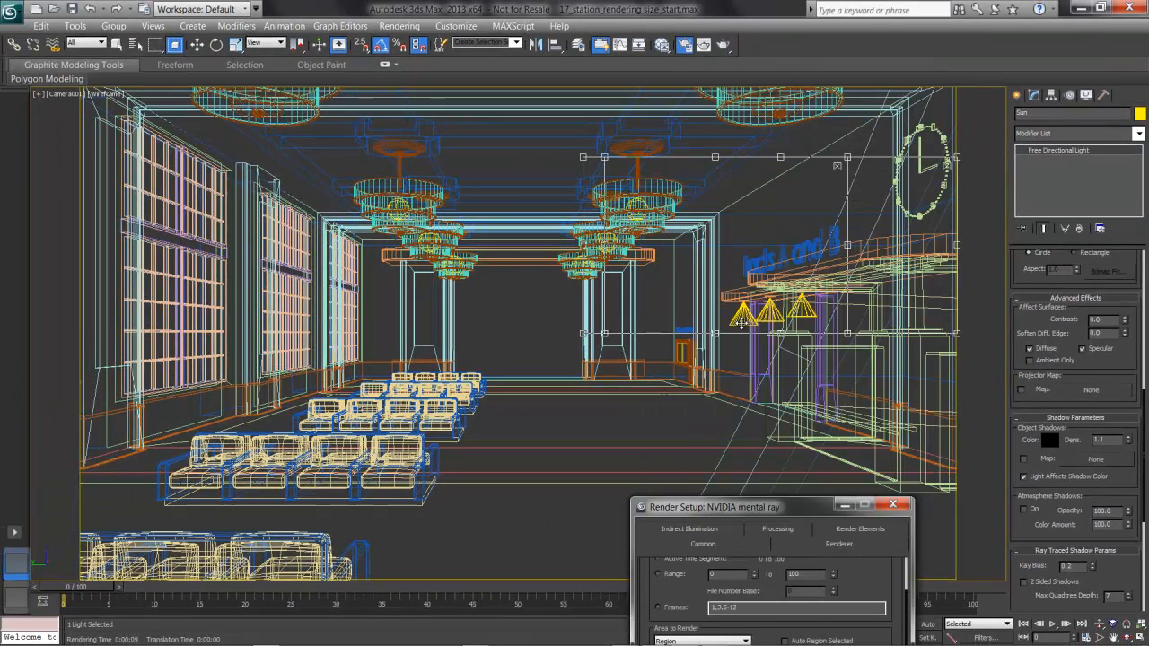
{"action": "key", "text": "shift+f"}
{"action": "key", "text": "shift+f"}
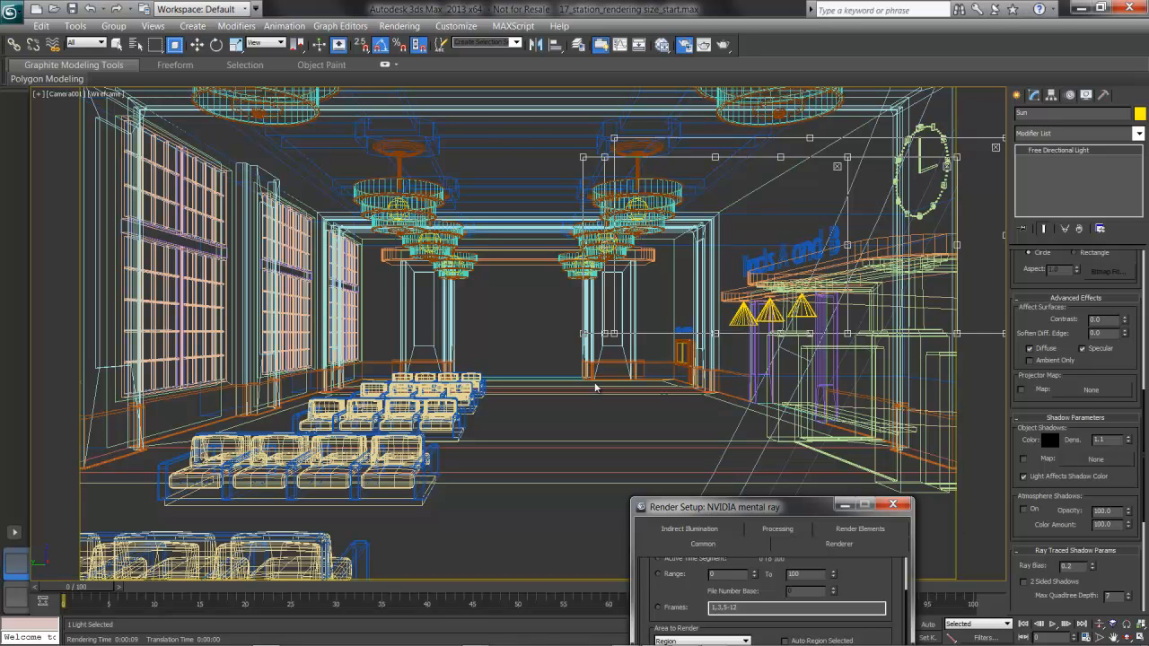
{"action": "left_click_drag", "start_coordinate": [729, 507], "coordinate": [759, 404]}
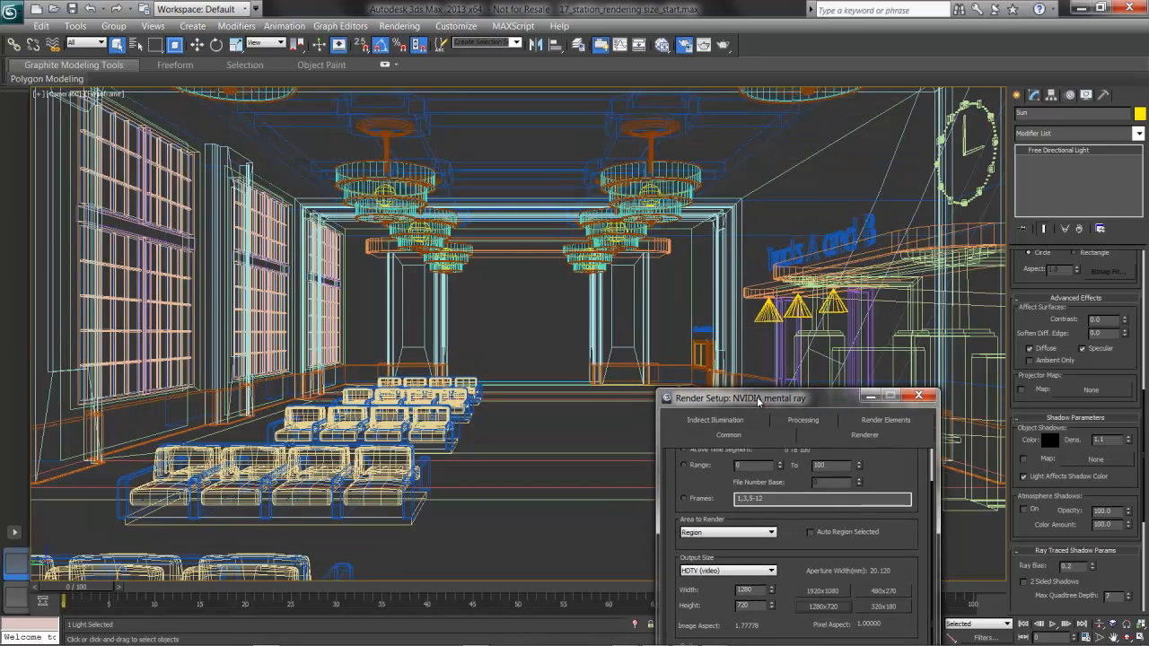
{"action": "key", "text": "shift+f"}
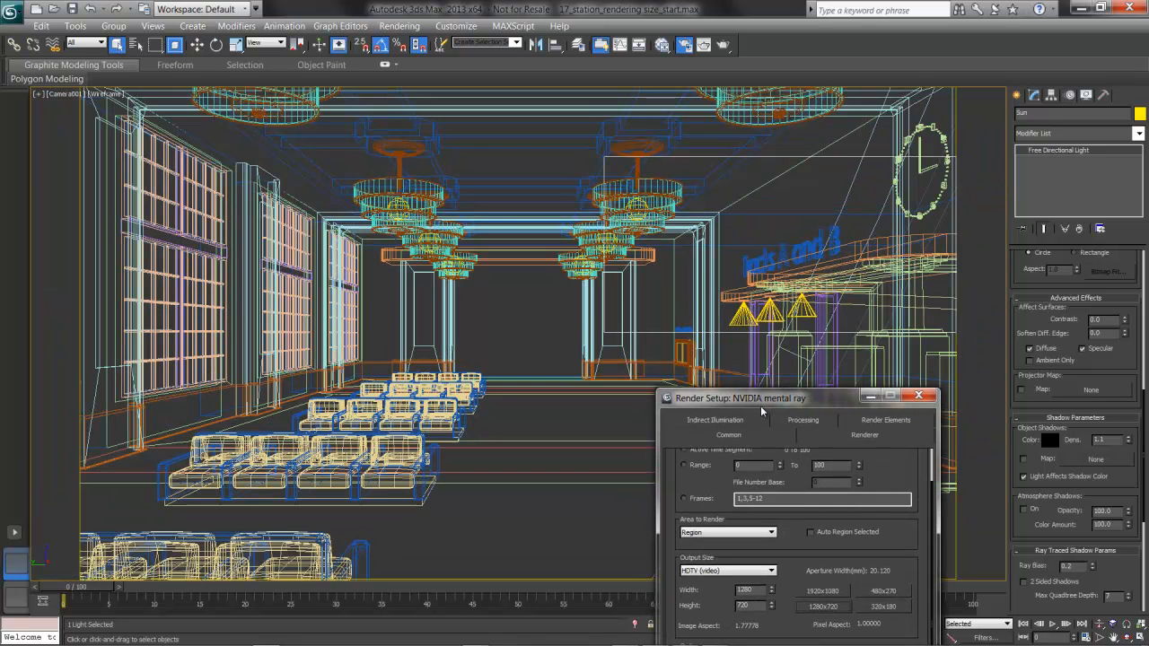
{"action": "left_click_drag", "start_coordinate": [763, 403], "coordinate": [768, 103]}
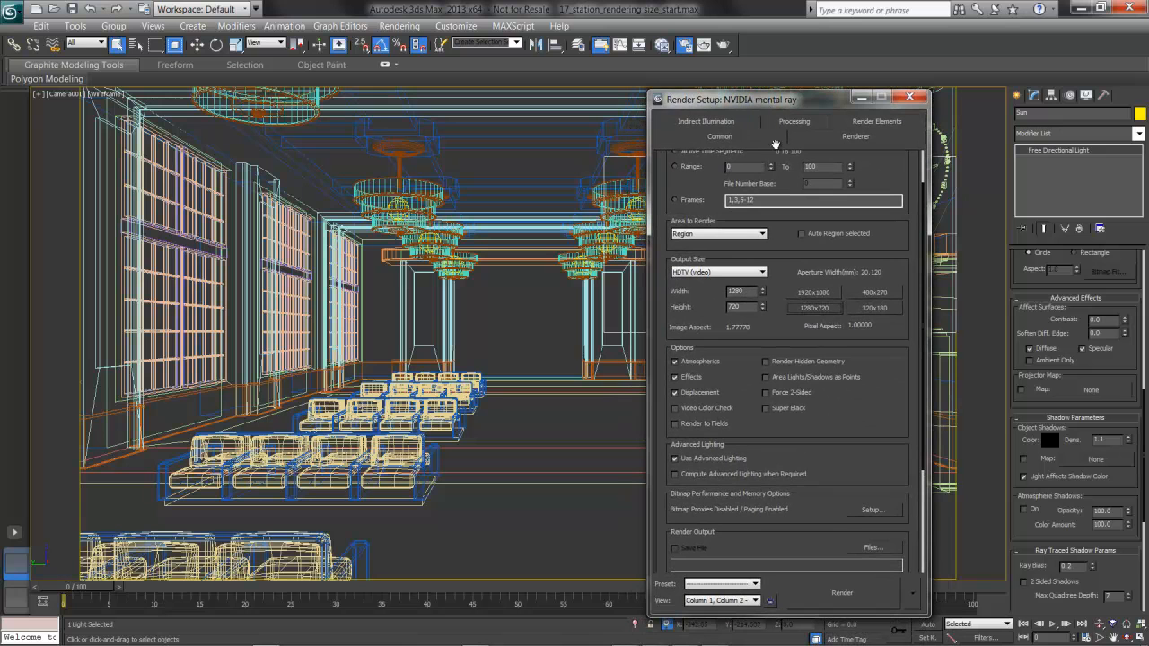
- Show the Renderer settings, then examine the edges of the seats up close in the last rendered frame and close it
{"action": "left_click", "coordinate": [841, 139]}
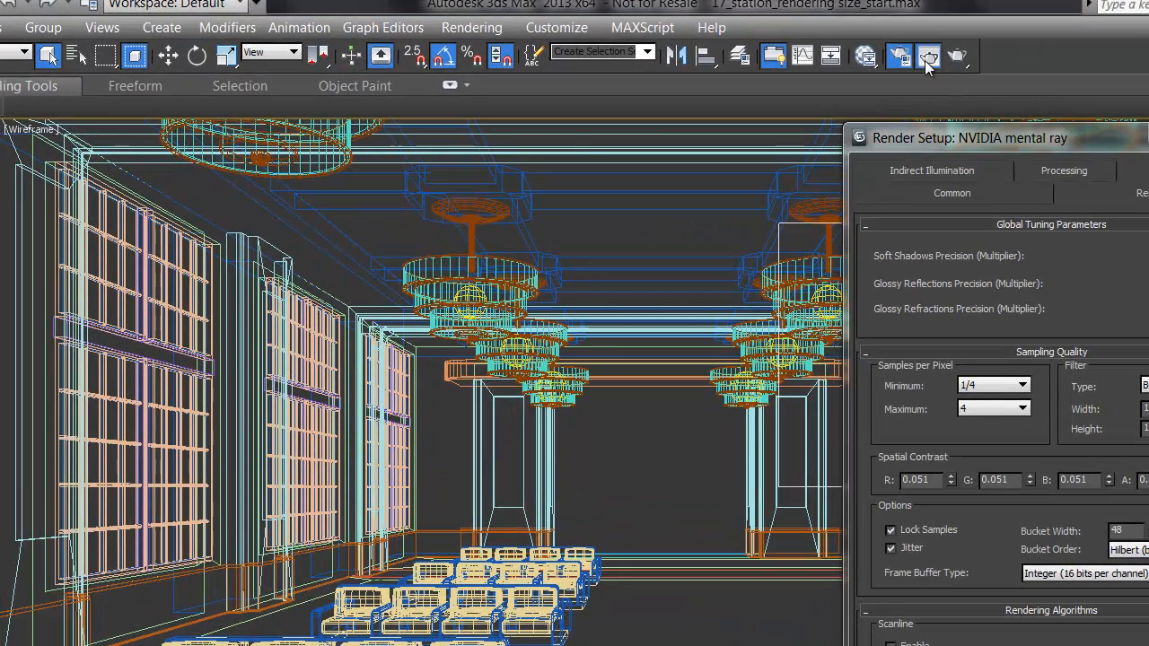
{"action": "left_click", "coordinate": [909, 57]}
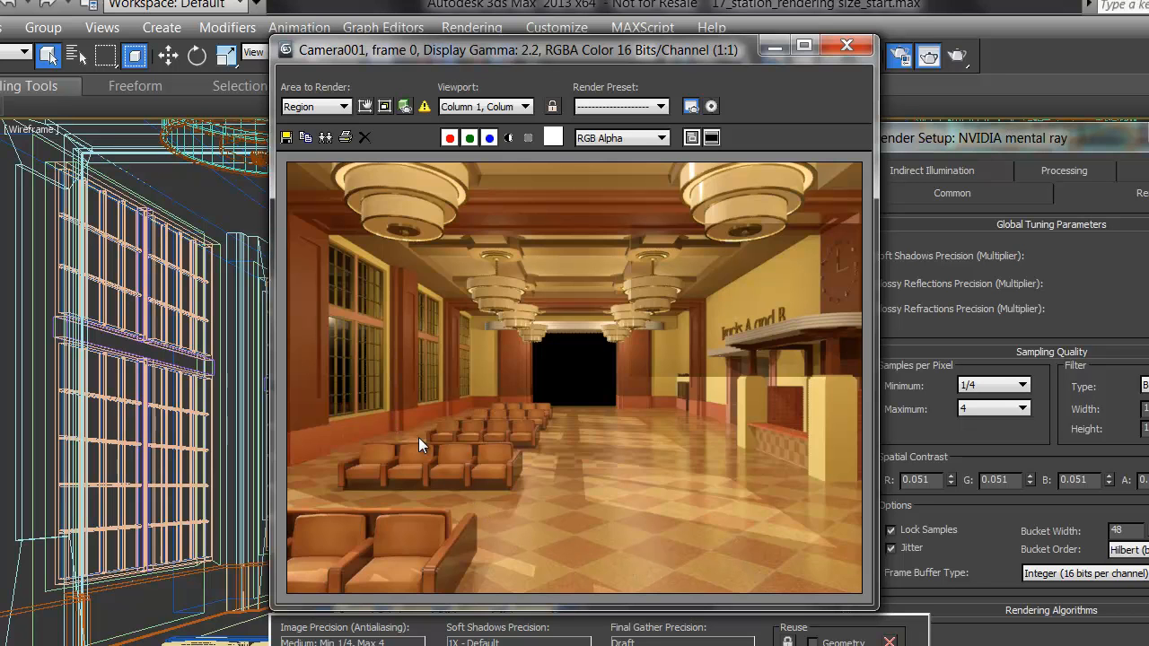
{"action": "scroll", "coordinate": [474, 480], "scroll_direction": "up", "scroll_amount": 3}
{"action": "scroll", "coordinate": [476, 483], "scroll_direction": "up", "scroll_amount": 1}
{"action": "scroll", "coordinate": [559, 506], "scroll_direction": "down", "scroll_amount": 1}
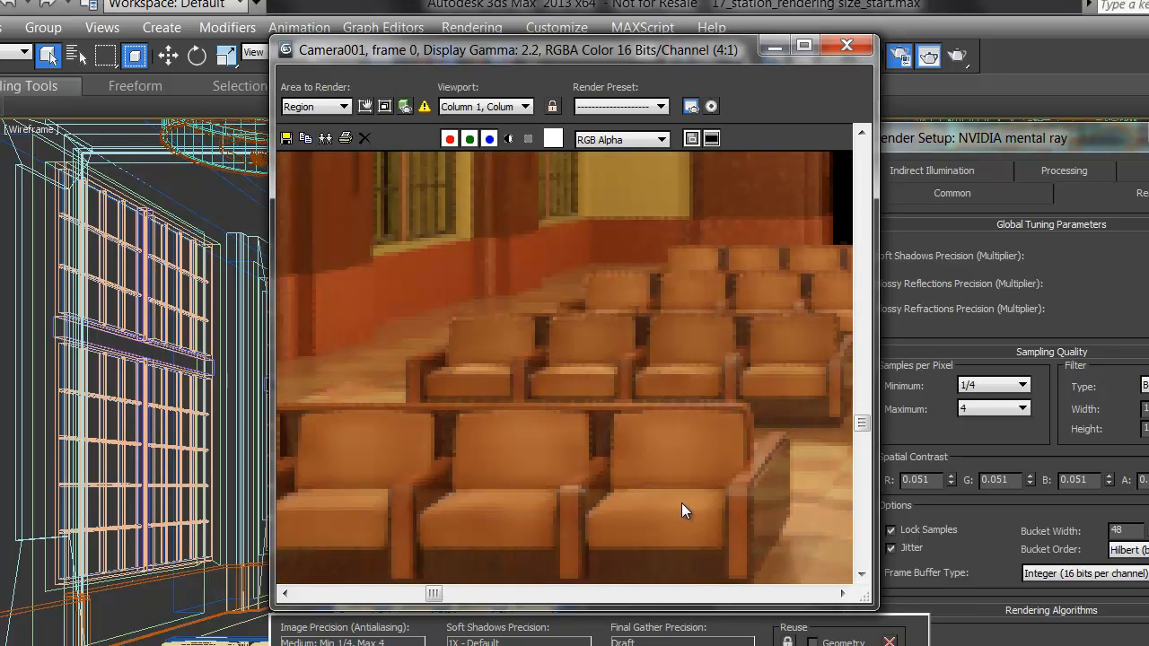
{"action": "scroll", "coordinate": [712, 517], "scroll_direction": "up", "scroll_amount": 1}
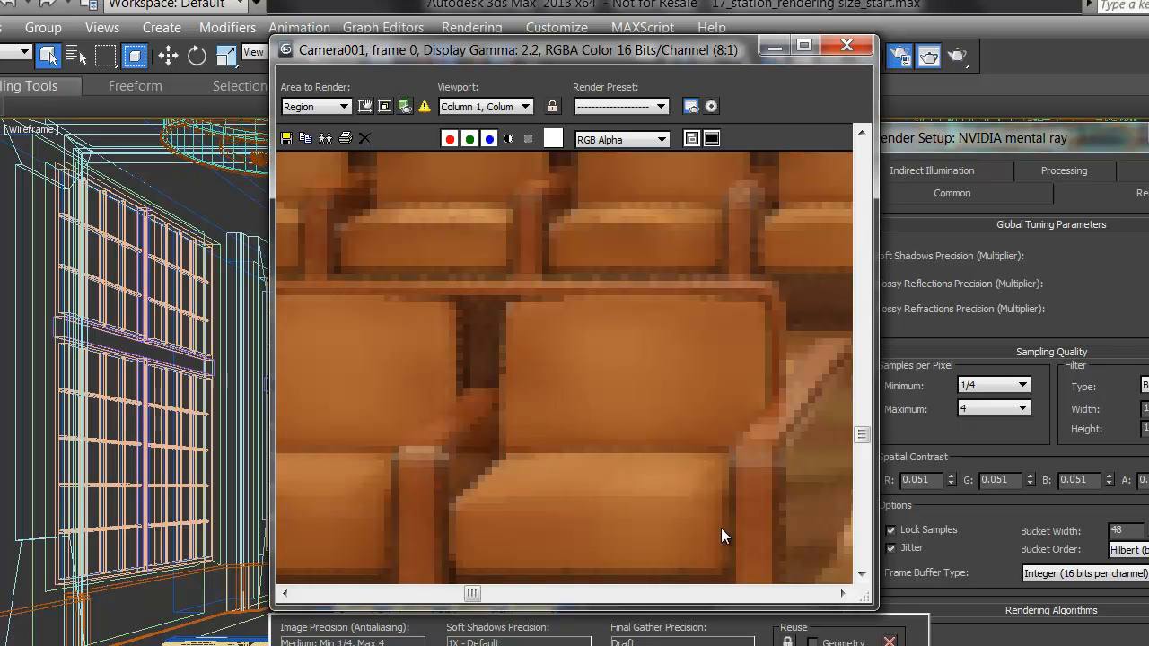
{"action": "scroll", "coordinate": [719, 441], "scroll_direction": "down", "scroll_amount": 2}
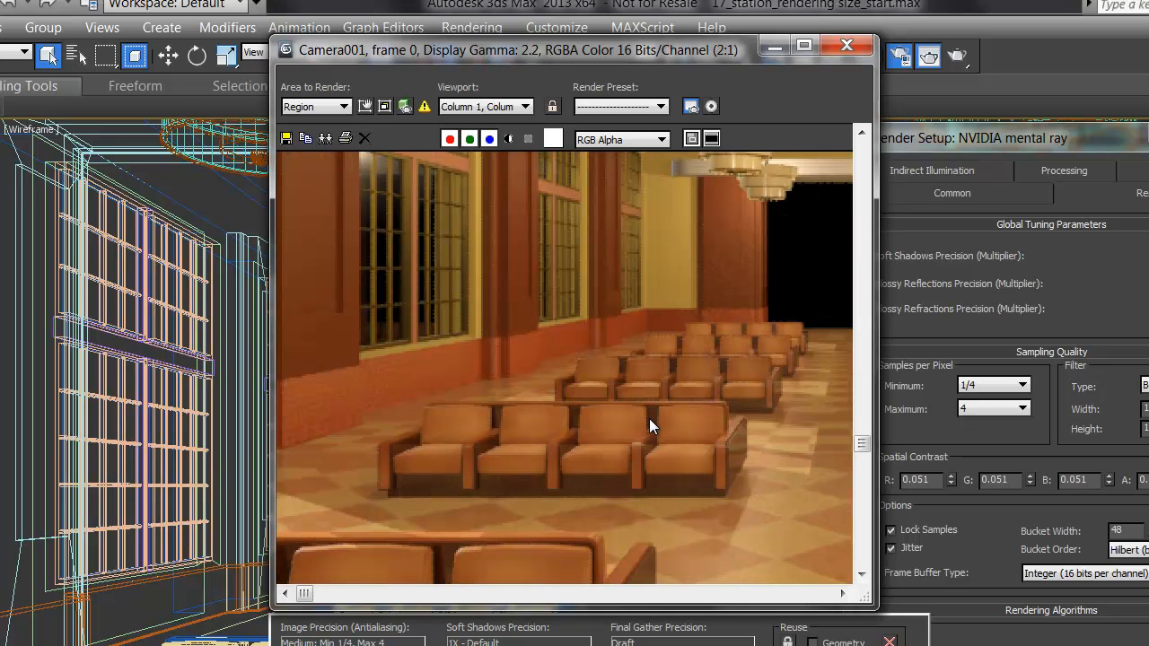
{"action": "scroll", "coordinate": [755, 514], "scroll_direction": "down", "scroll_amount": 1}
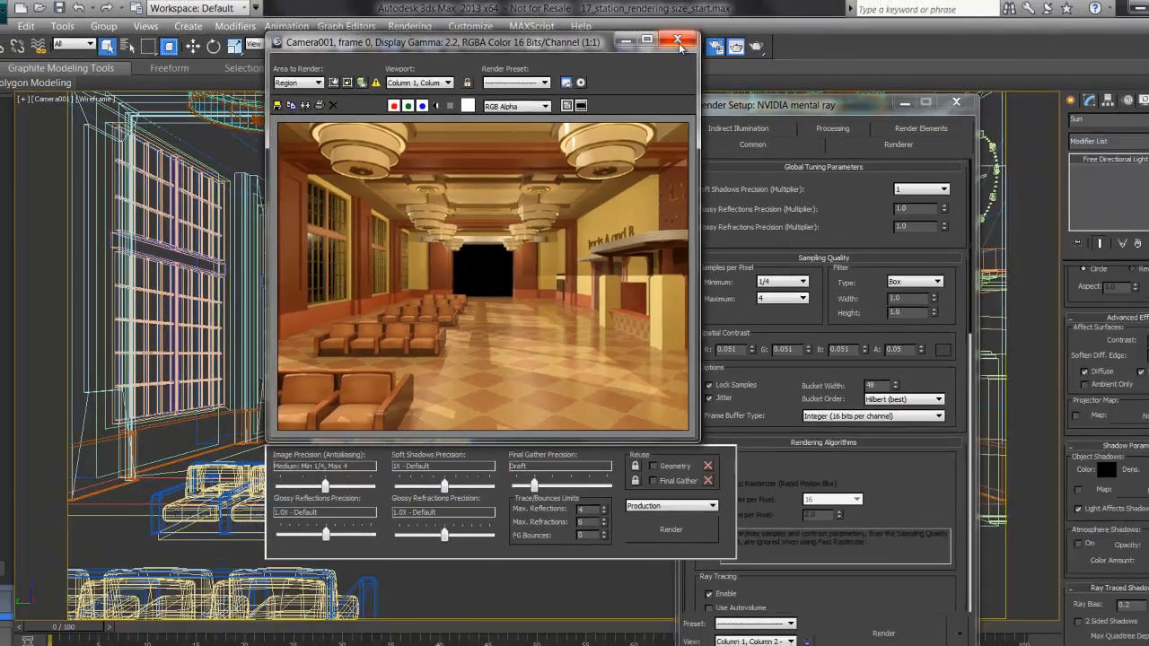
{"action": "left_click", "coordinate": [847, 45]}
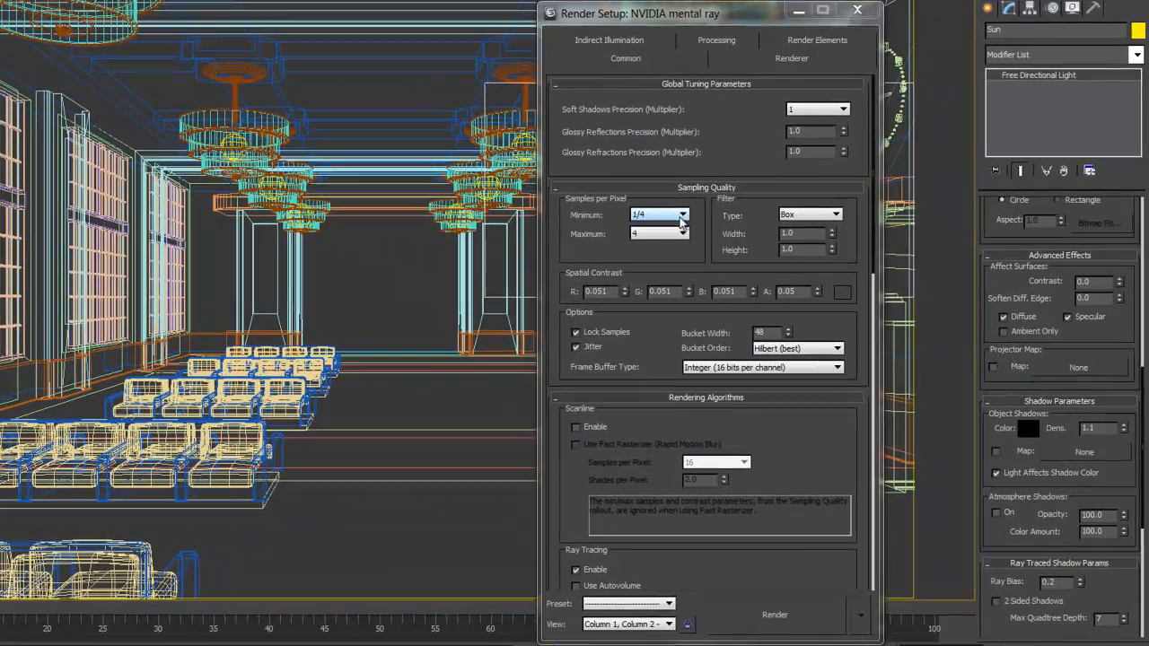
- Set the minimum samples per pixel to 1 in the sampling quality settings
{"action": "left_click", "coordinate": [765, 265]}
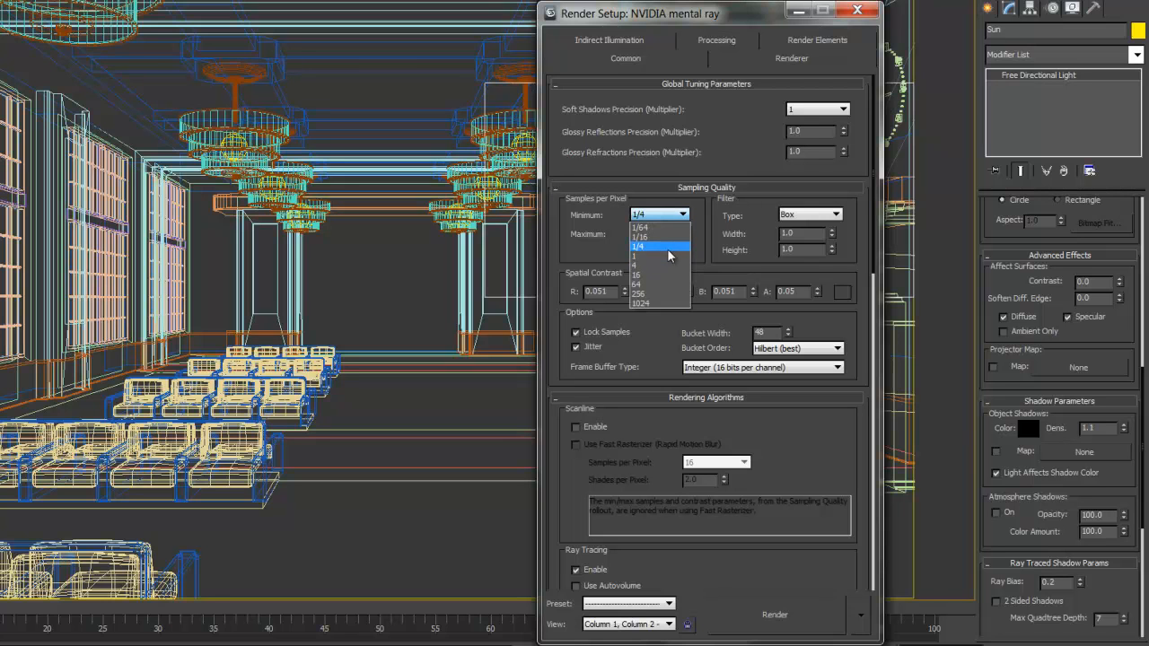
{"action": "left_click", "coordinate": [660, 256]}
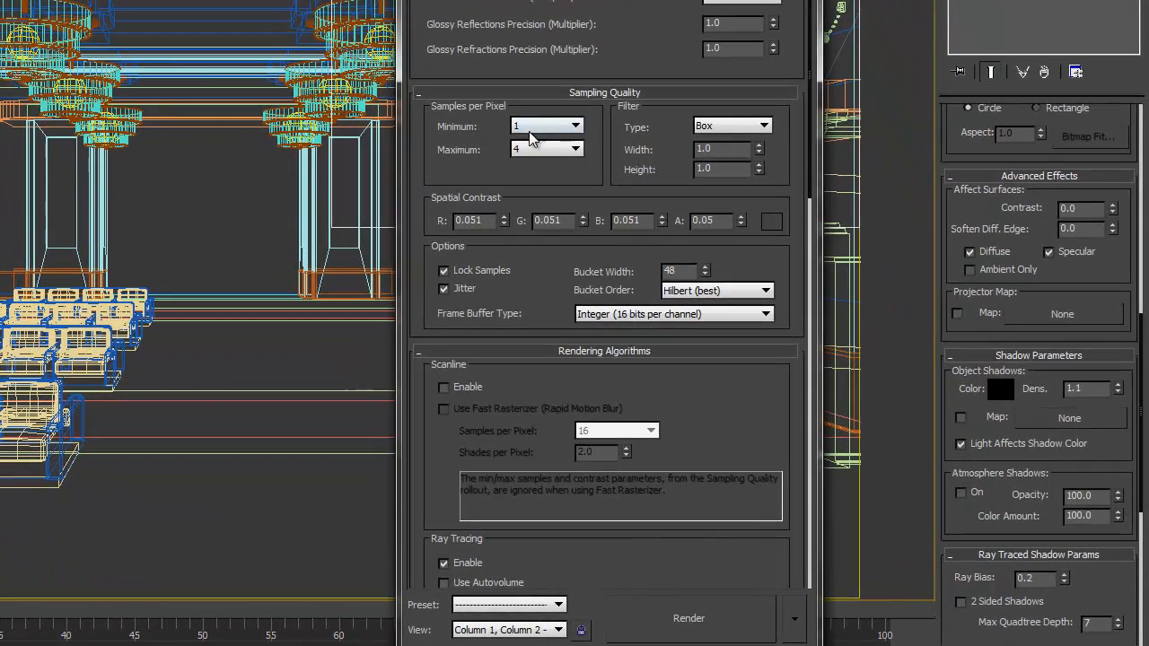
{"action": "left_click", "coordinate": [653, 199]}
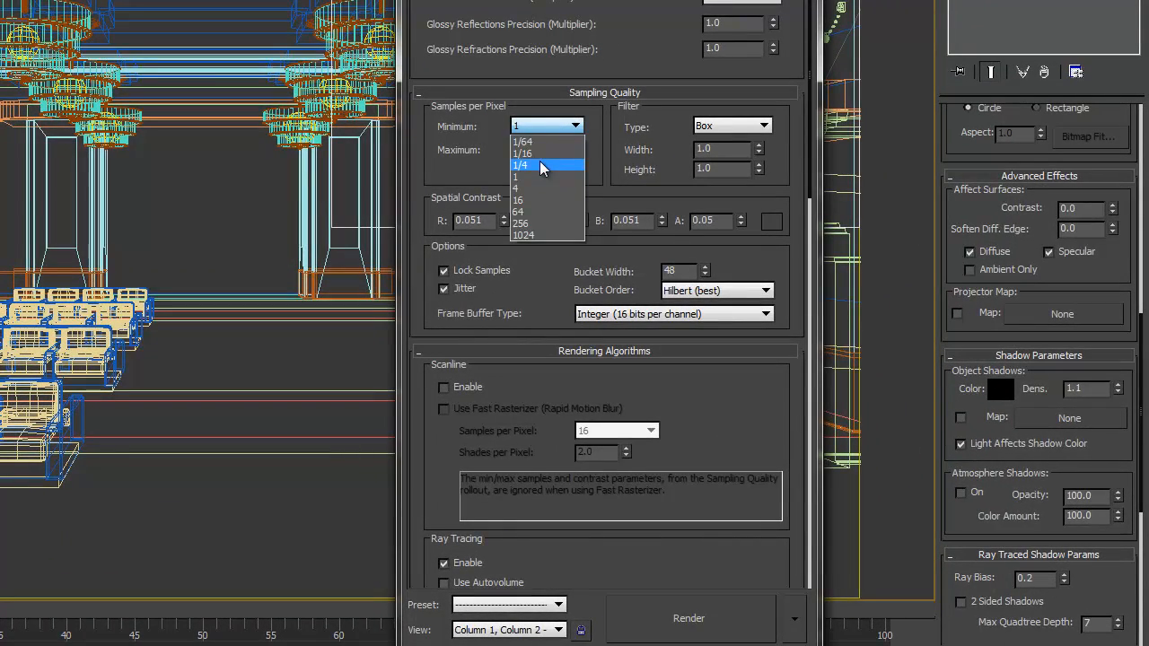
{"action": "left_click", "coordinate": [439, 174]}
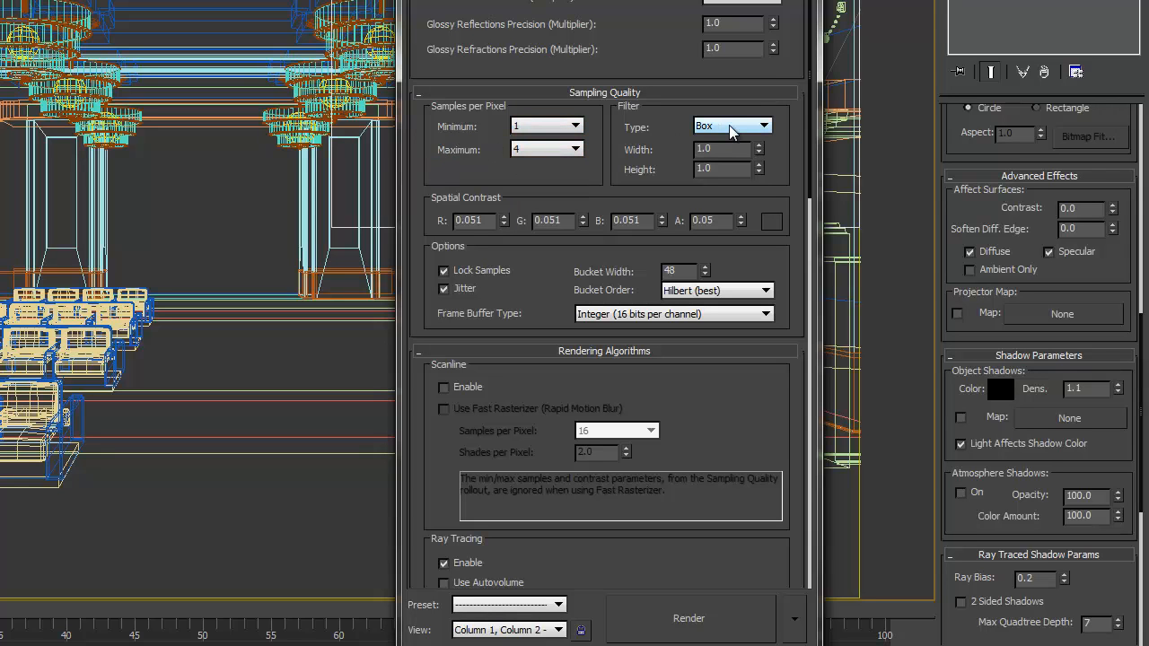
- Examine the available sampling filter types and soft shadows precision multipliers without changing them
{"action": "left_click", "coordinate": [731, 148]}
{"action": "left_click", "coordinate": [728, 125]}
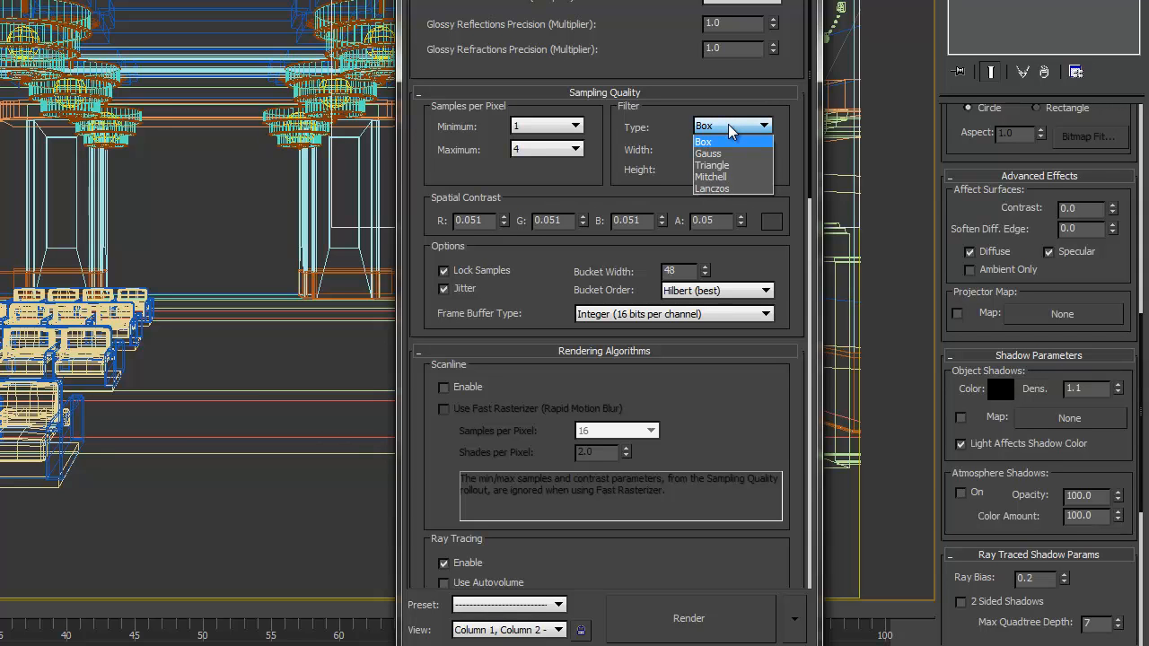
{"action": "left_click", "coordinate": [640, 147]}
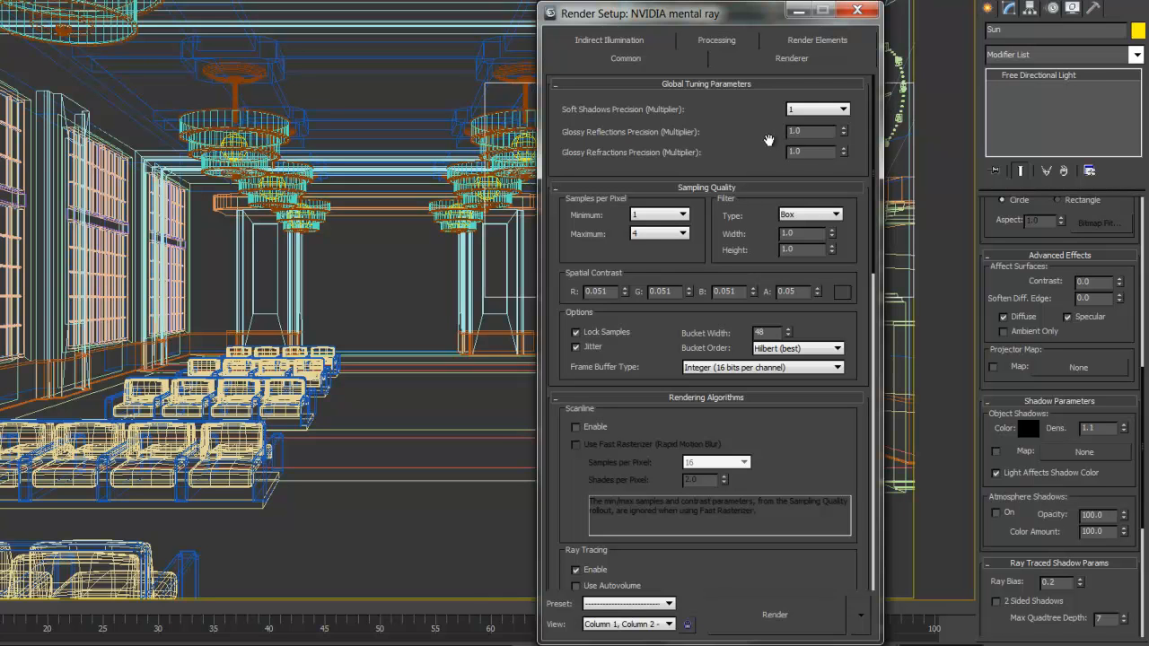
{"action": "left_click", "coordinate": [817, 110]}
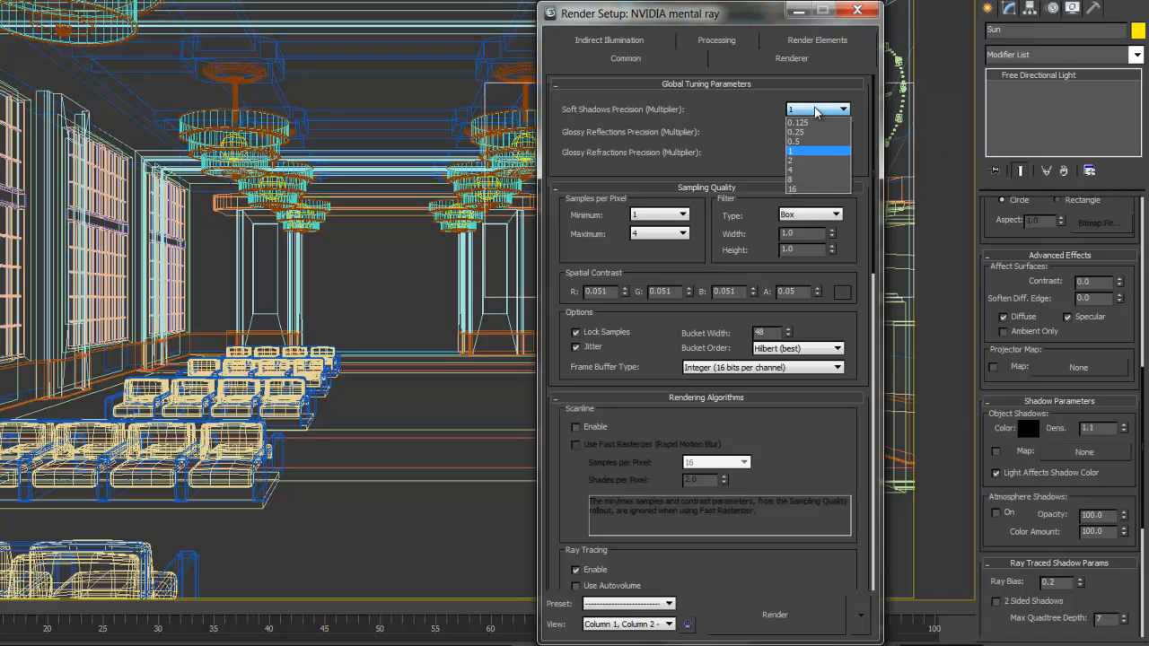
{"action": "left_click", "coordinate": [751, 131]}
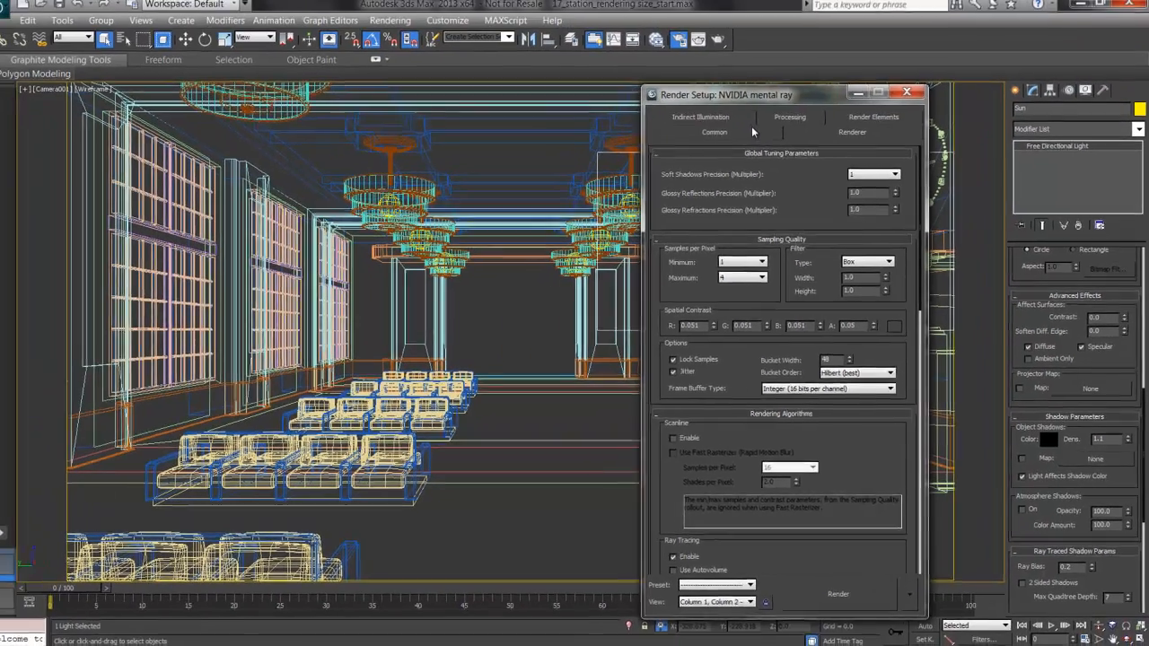
- Set the render output to save as a JPEG file named "station test" in the renderoutput folder, with image quality 100
{"action": "left_click", "coordinate": [671, 55]}
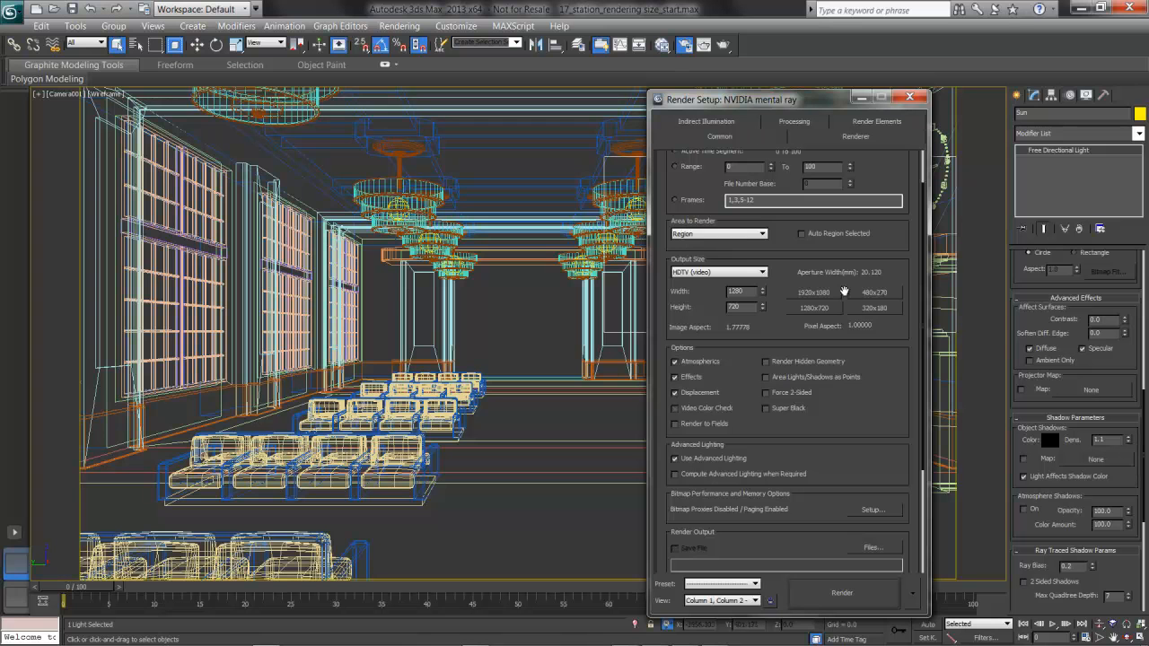
{"action": "left_click_drag", "start_coordinate": [885, 421], "coordinate": [873, 257]}
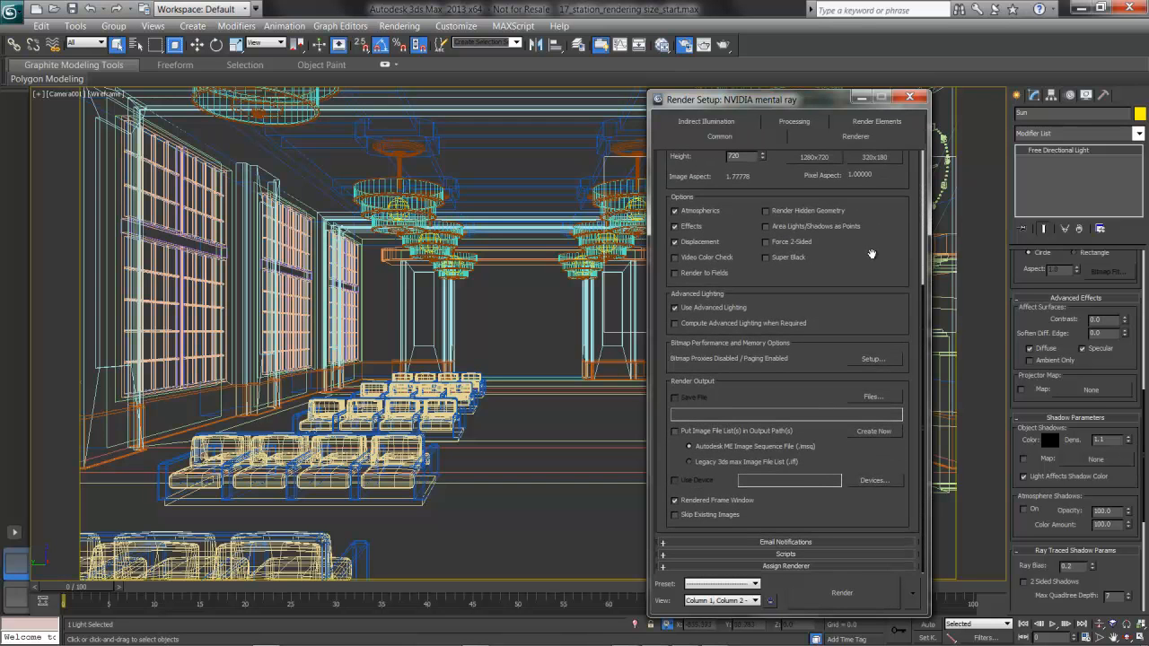
{"action": "left_click", "coordinate": [873, 398]}
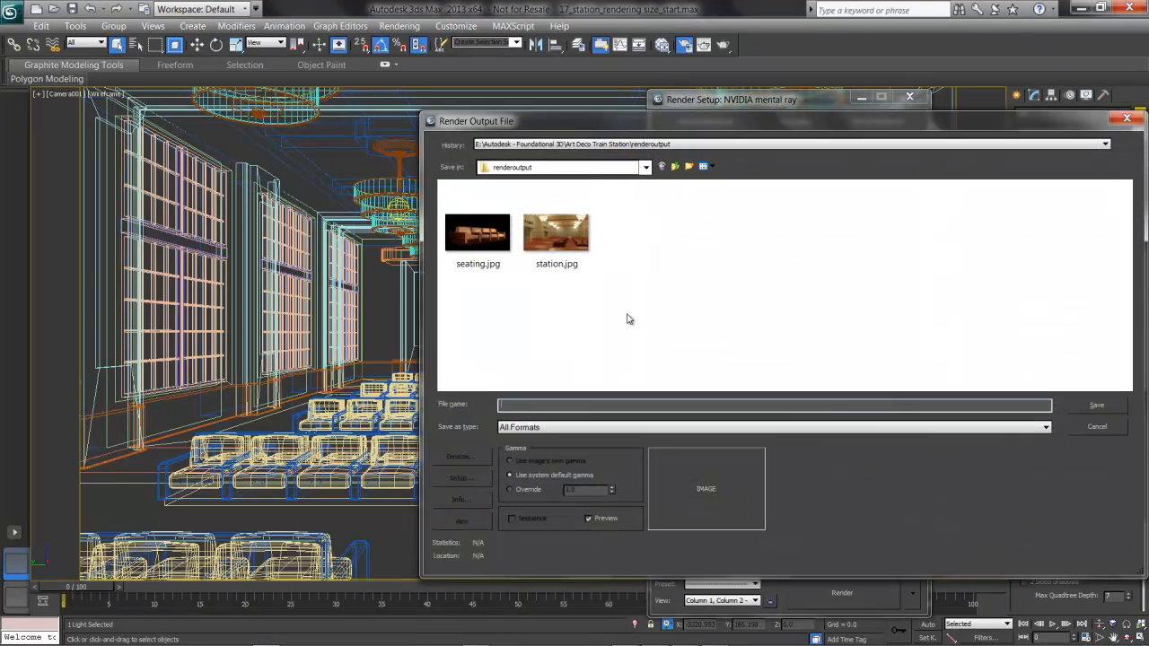
{"action": "left_click", "coordinate": [579, 428]}
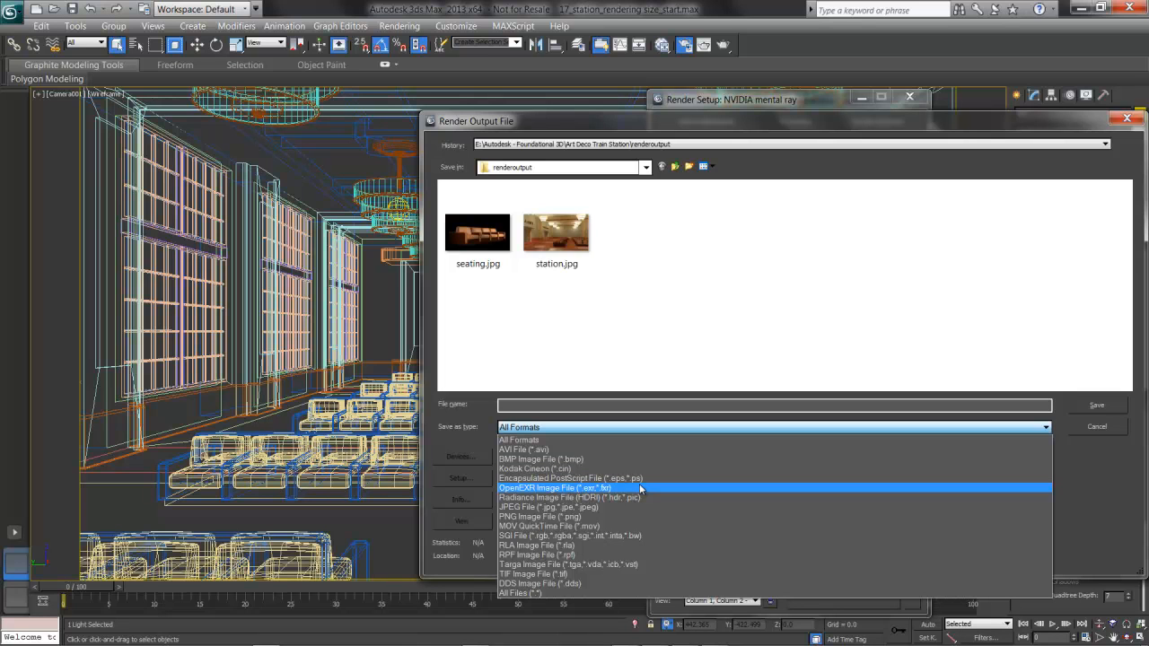
{"action": "left_click", "coordinate": [632, 507]}
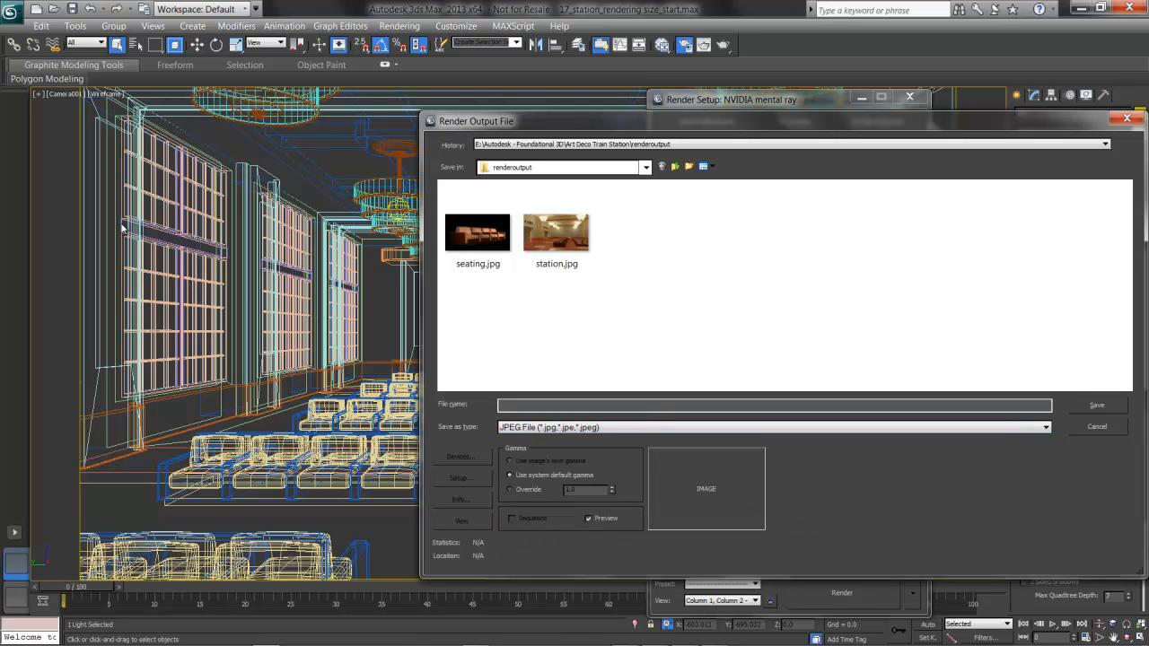
{"action": "type", "text": "sta"}
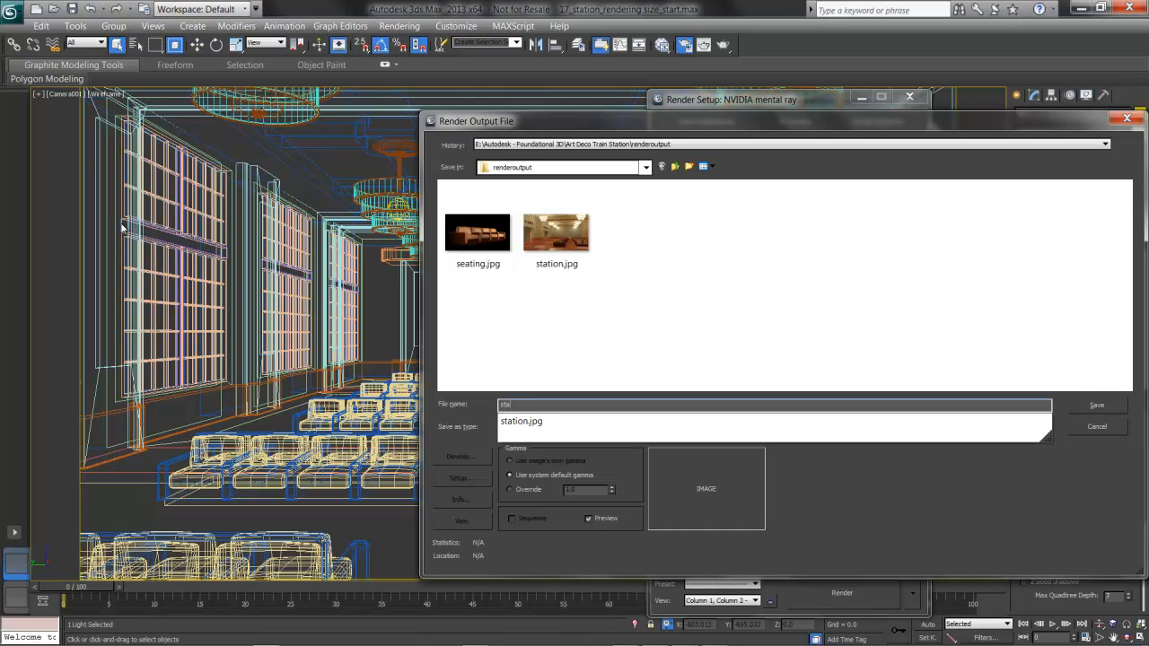
{"action": "type", "text": "tion test"}
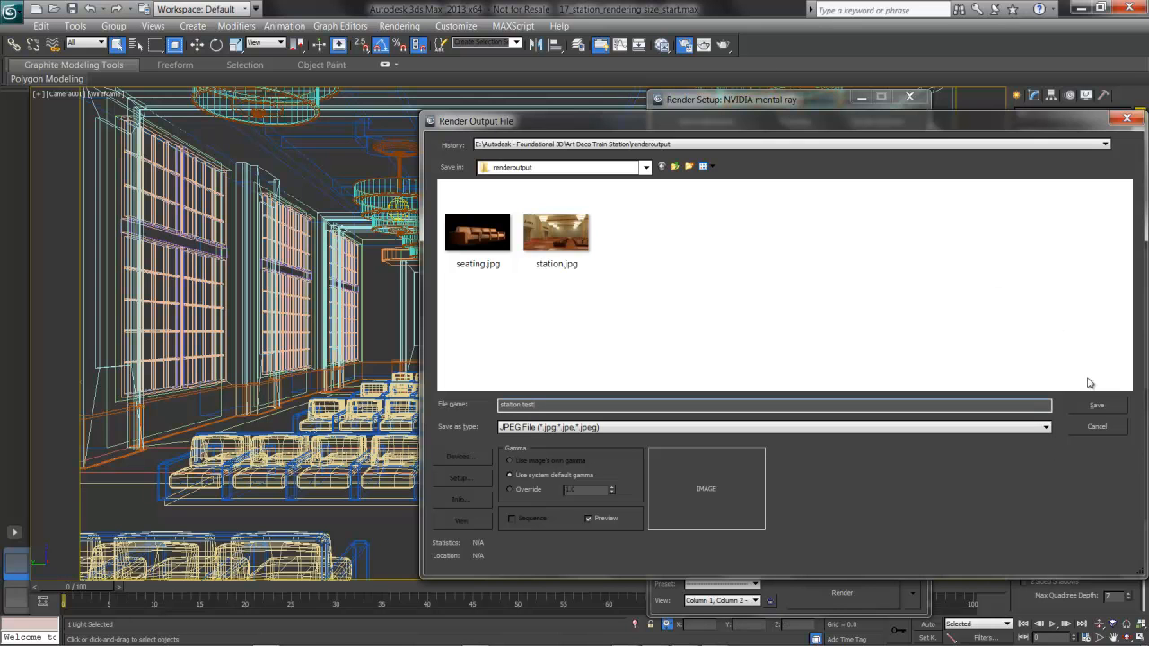
{"action": "left_click", "coordinate": [1094, 409]}
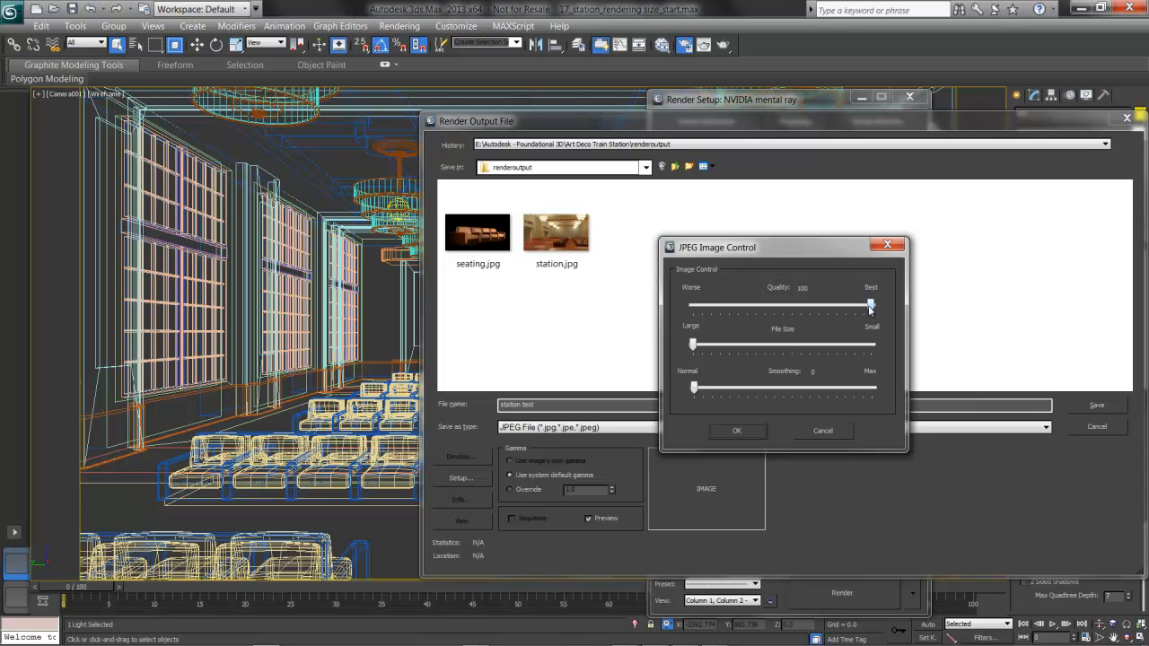
{"action": "left_click", "coordinate": [733, 430]}
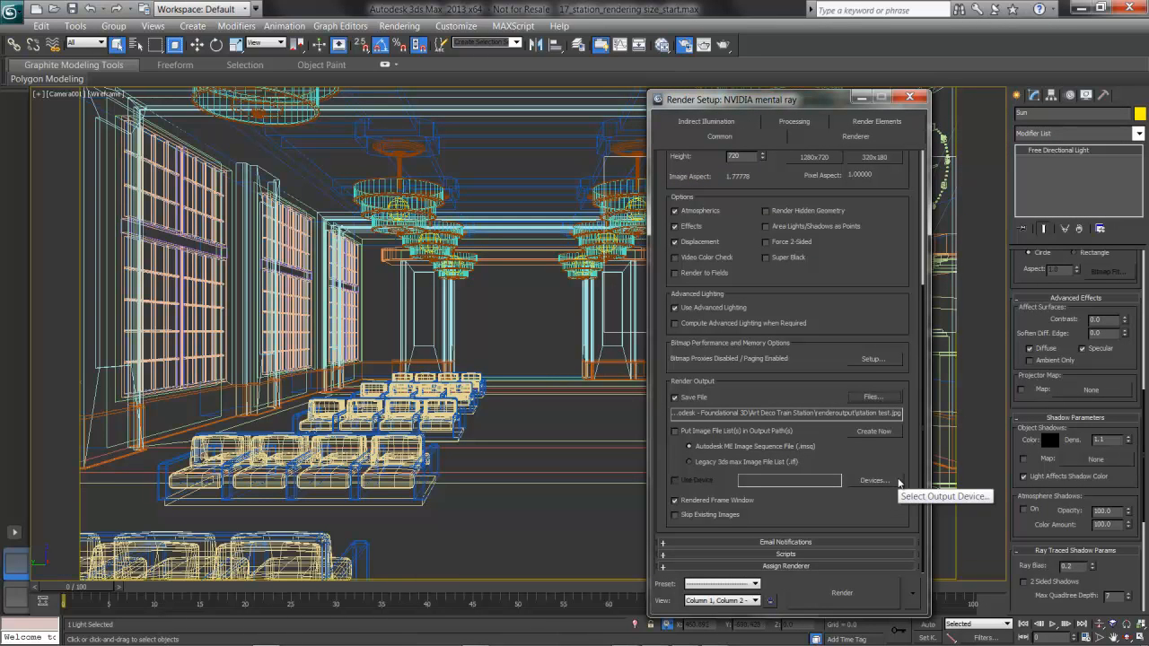
- Start a test render, then change the area to render to View and render the whole camera view again
{"action": "left_click", "coordinate": [860, 588]}
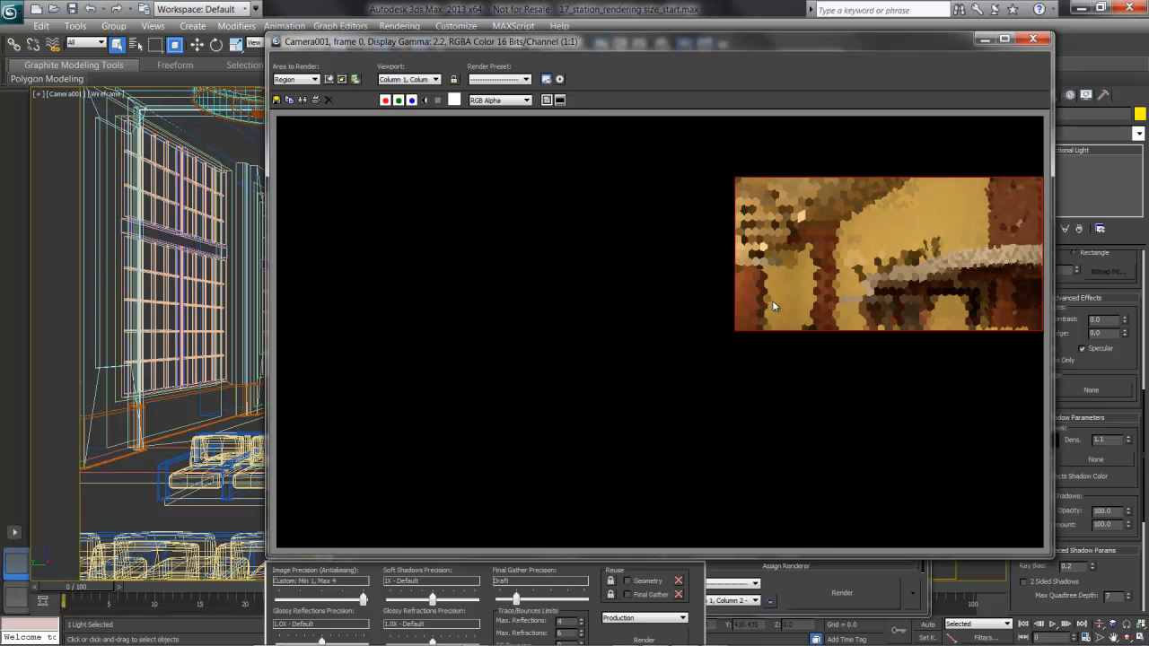
{"action": "left_click", "coordinate": [305, 83]}
{"action": "left_click", "coordinate": [303, 91]}
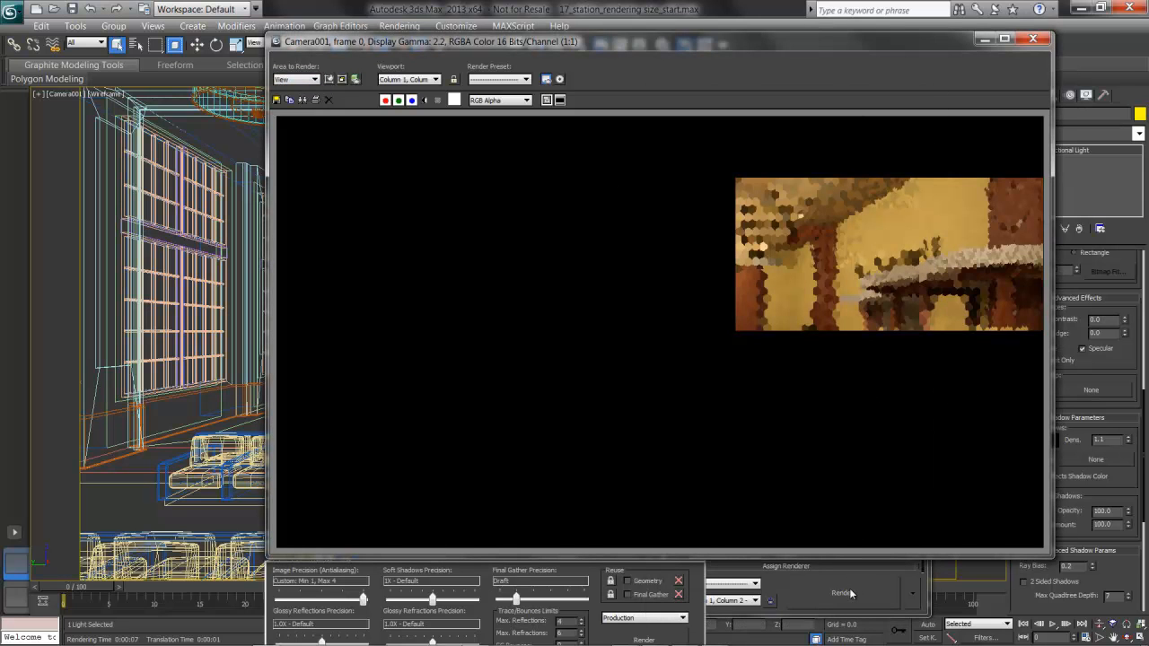
{"action": "left_click", "coordinate": [848, 594]}
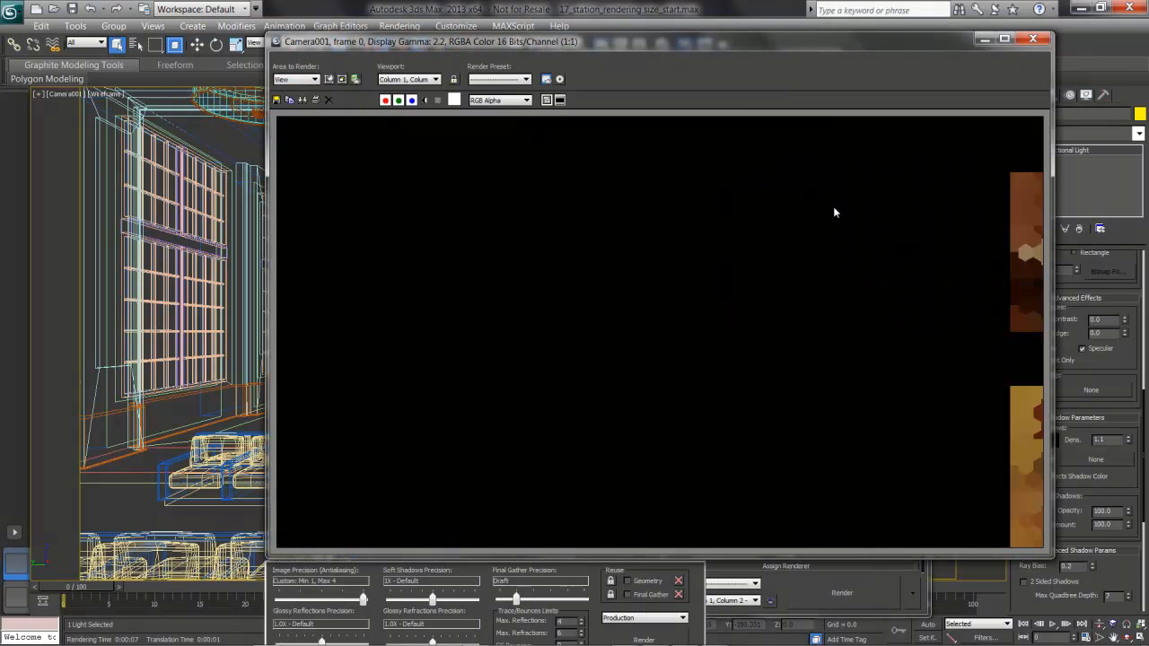